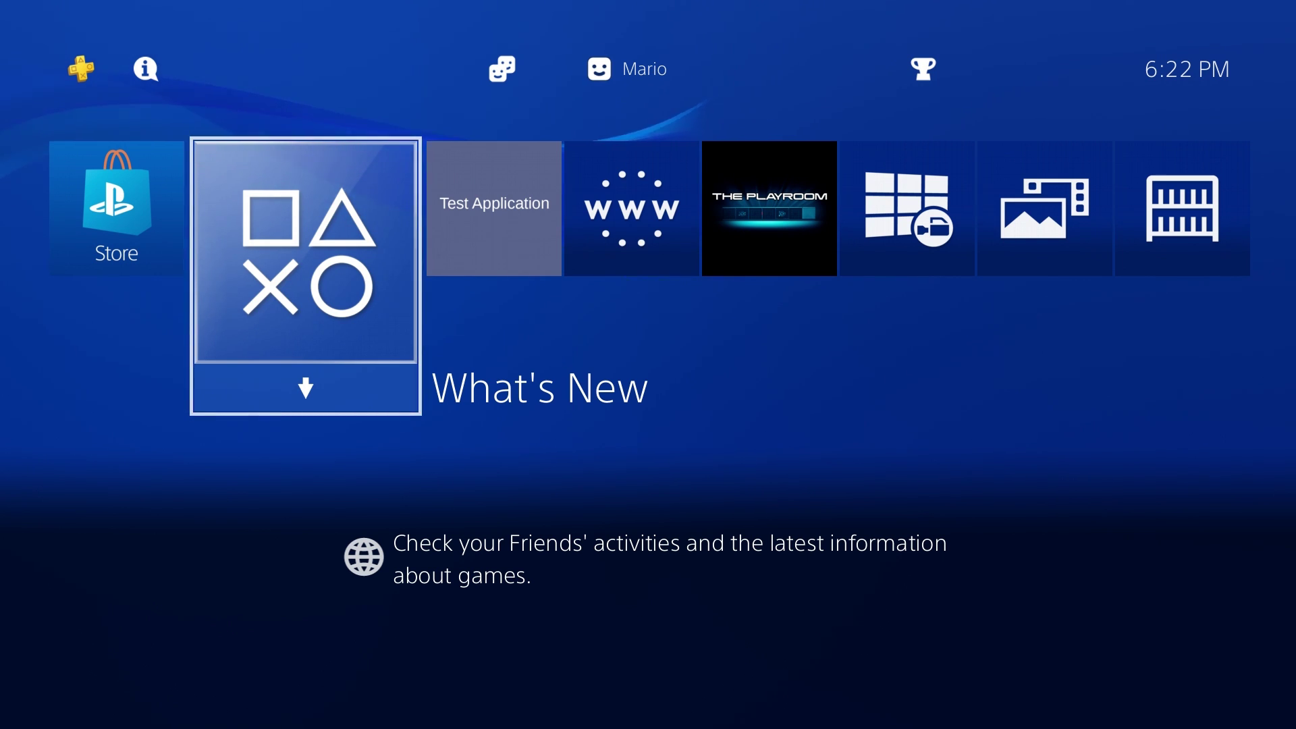
# Step: Select the Test Application tile on the home screen and launch it
pyautogui.press('Right')
pyautogui.press('Return')
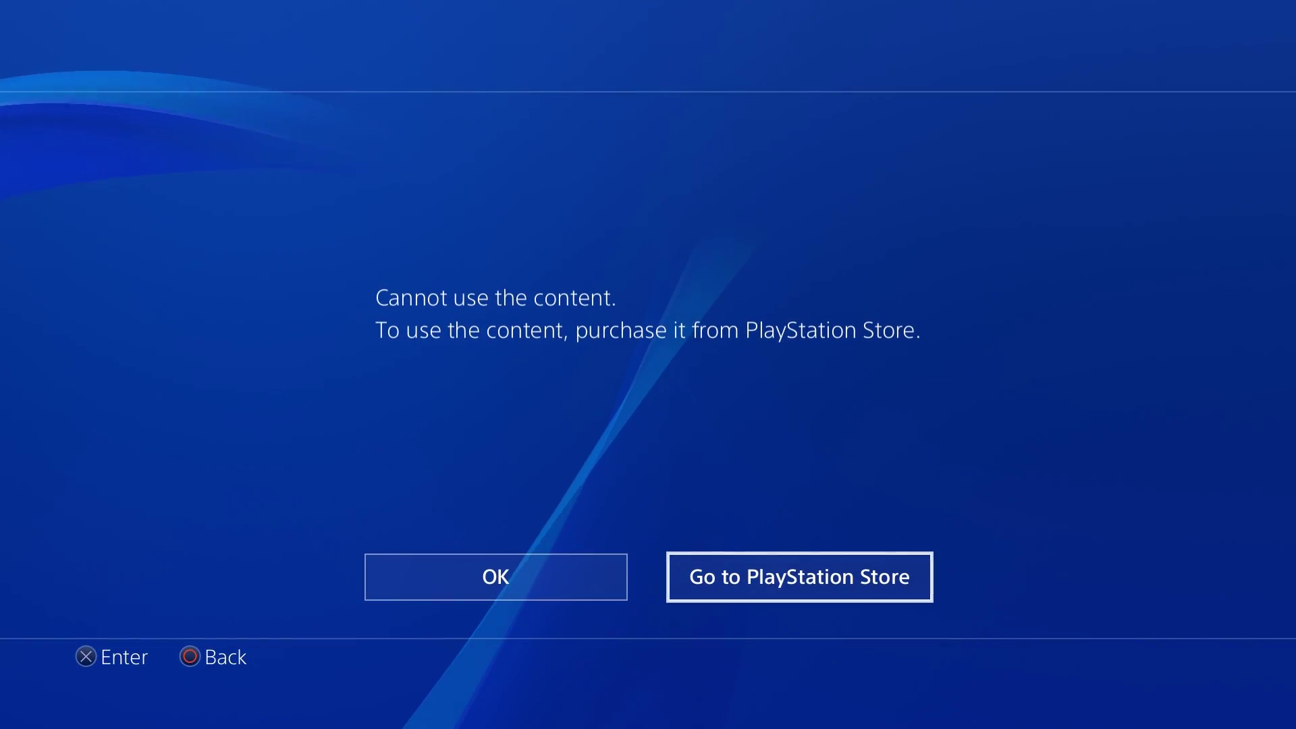
# Step: Close the 'Cannot use the content' purchase error
pyautogui.press('Escape')
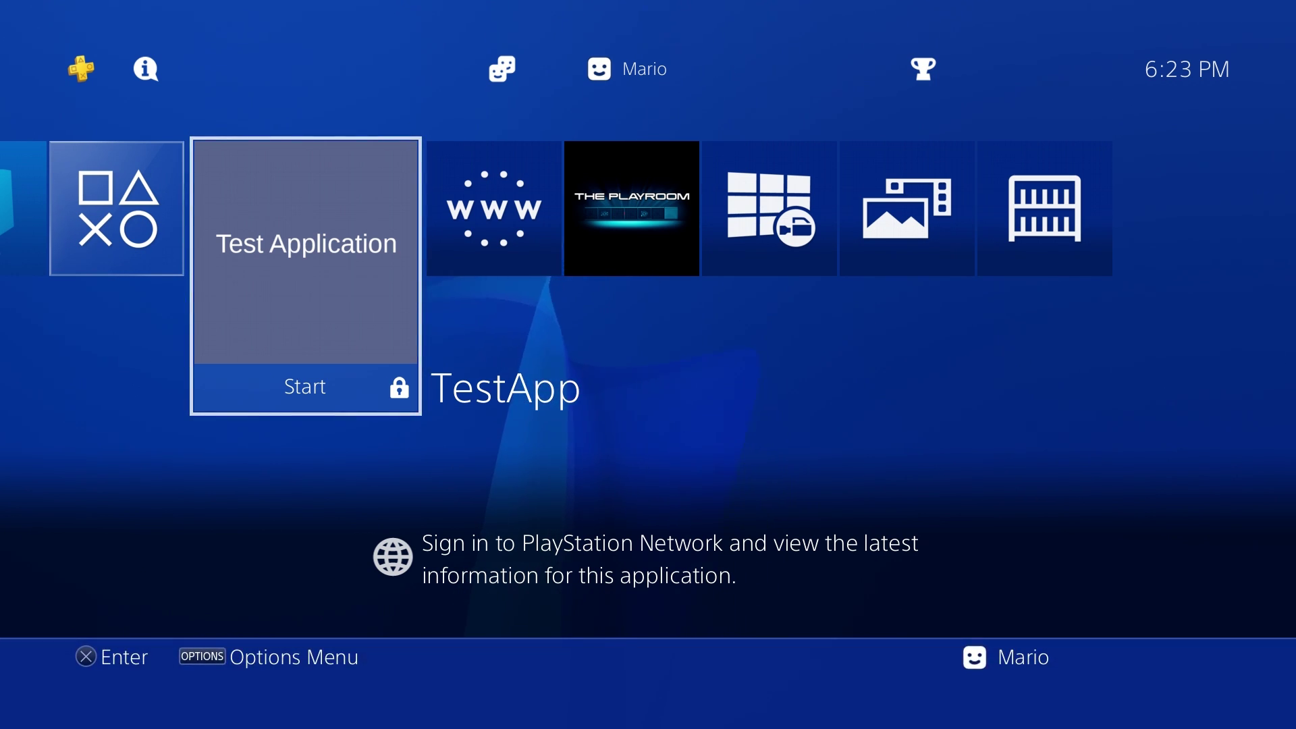
# Step: Leave the console home screen for the ESP8266 Xploit Host v2.5 forum thread
pyautogui.press('Return')
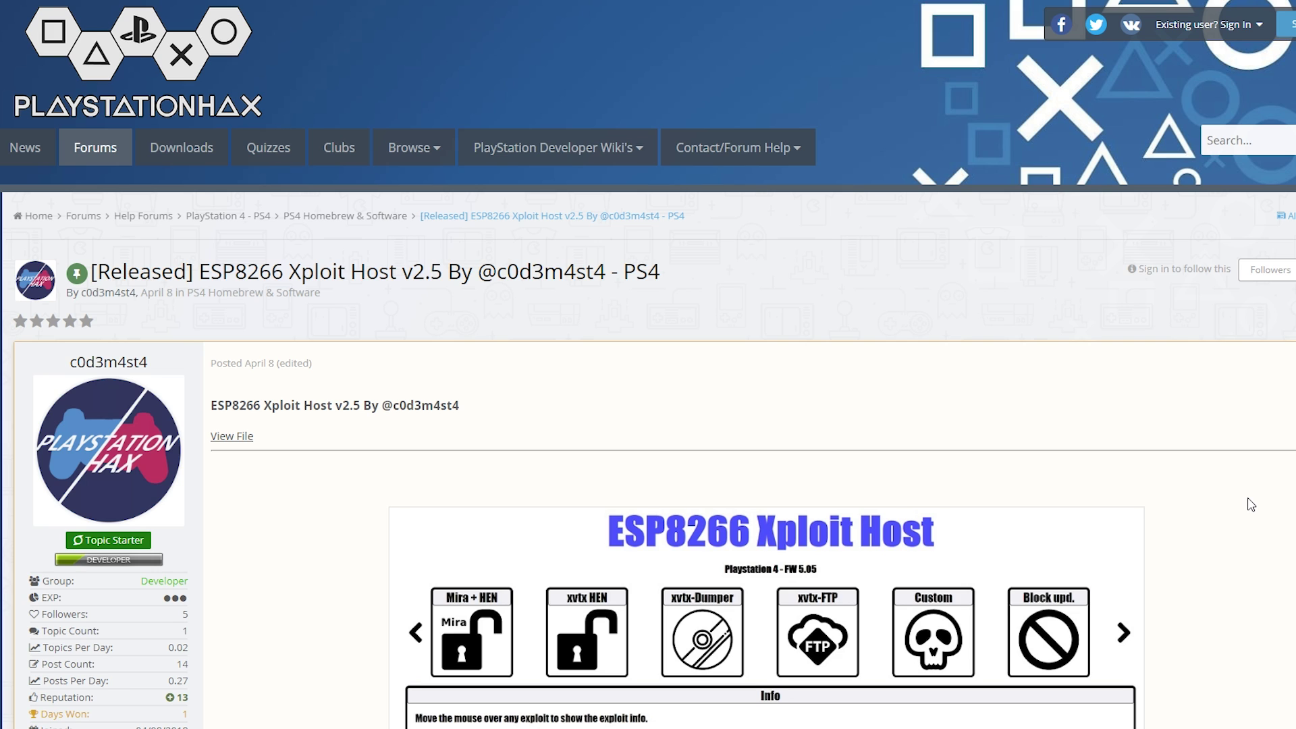
# Step: Follow the thread's ESP8266XploitHost 2.5 download link to its MEGA page
pyautogui.scroll(-3, 1251, 504)
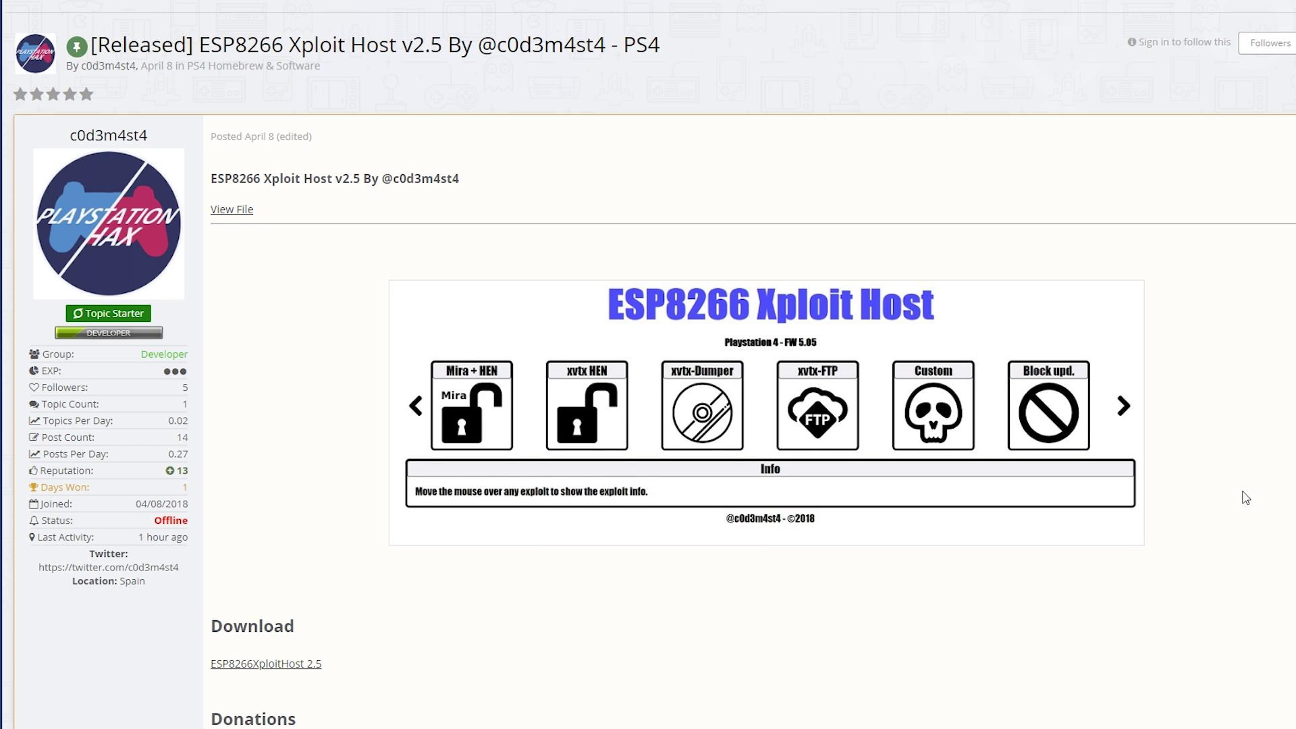
pyautogui.scroll(-2, 1246, 498)
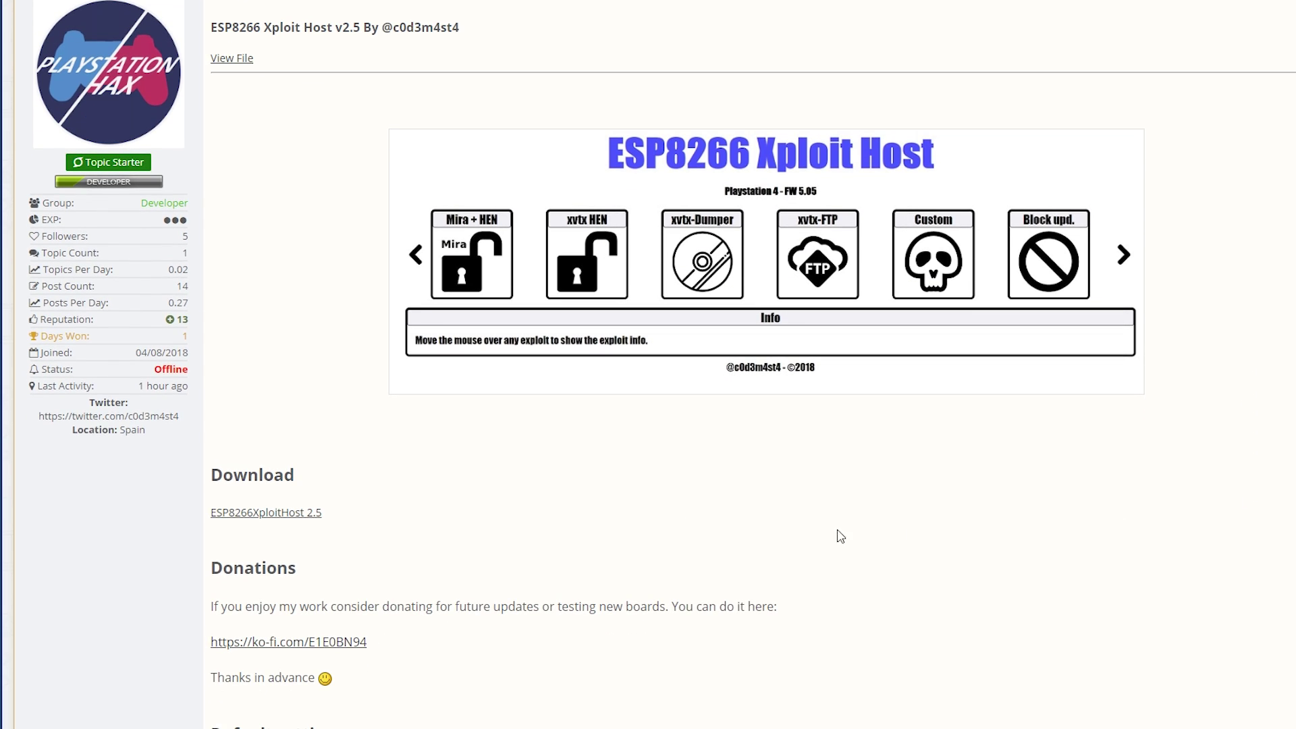
pyautogui.click(281, 518)
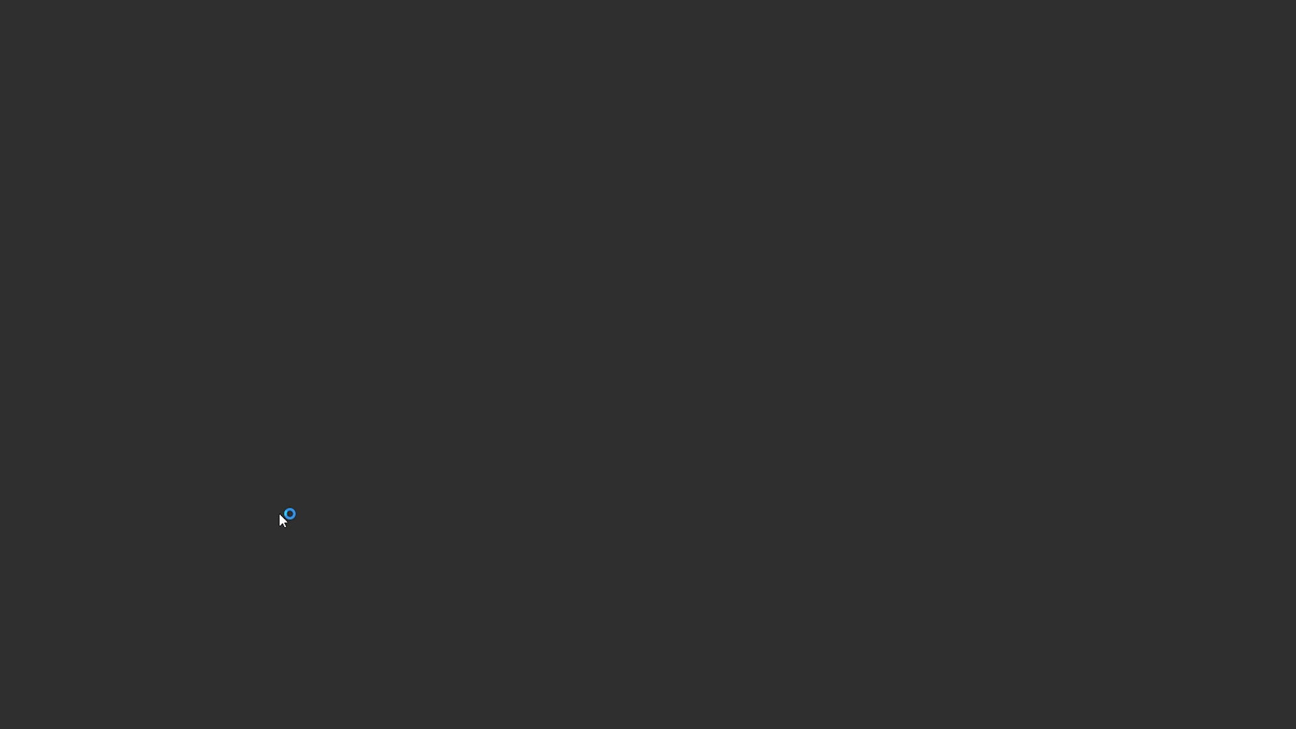
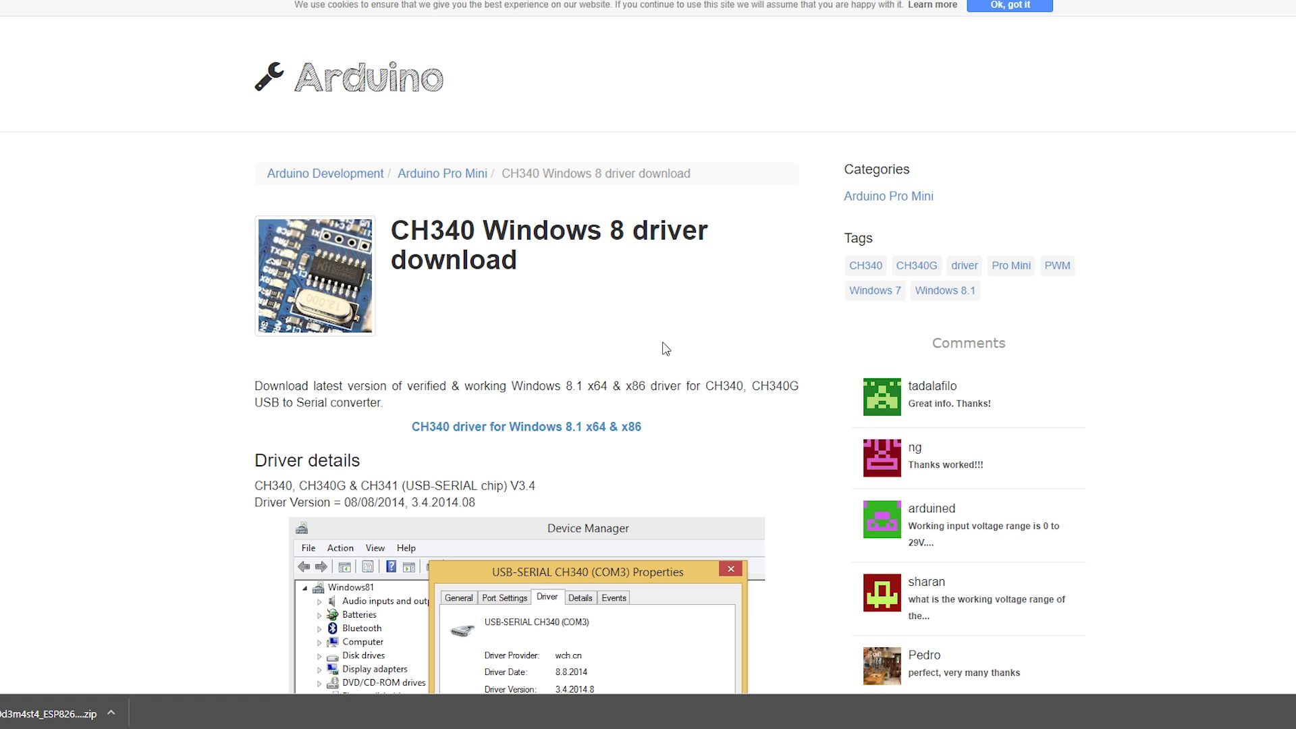
# Step: Download CH341SER.zip from the 'CH340 driver for Windows 8.1 x64 & x86' link
pyautogui.scroll(-2, 737, 405)
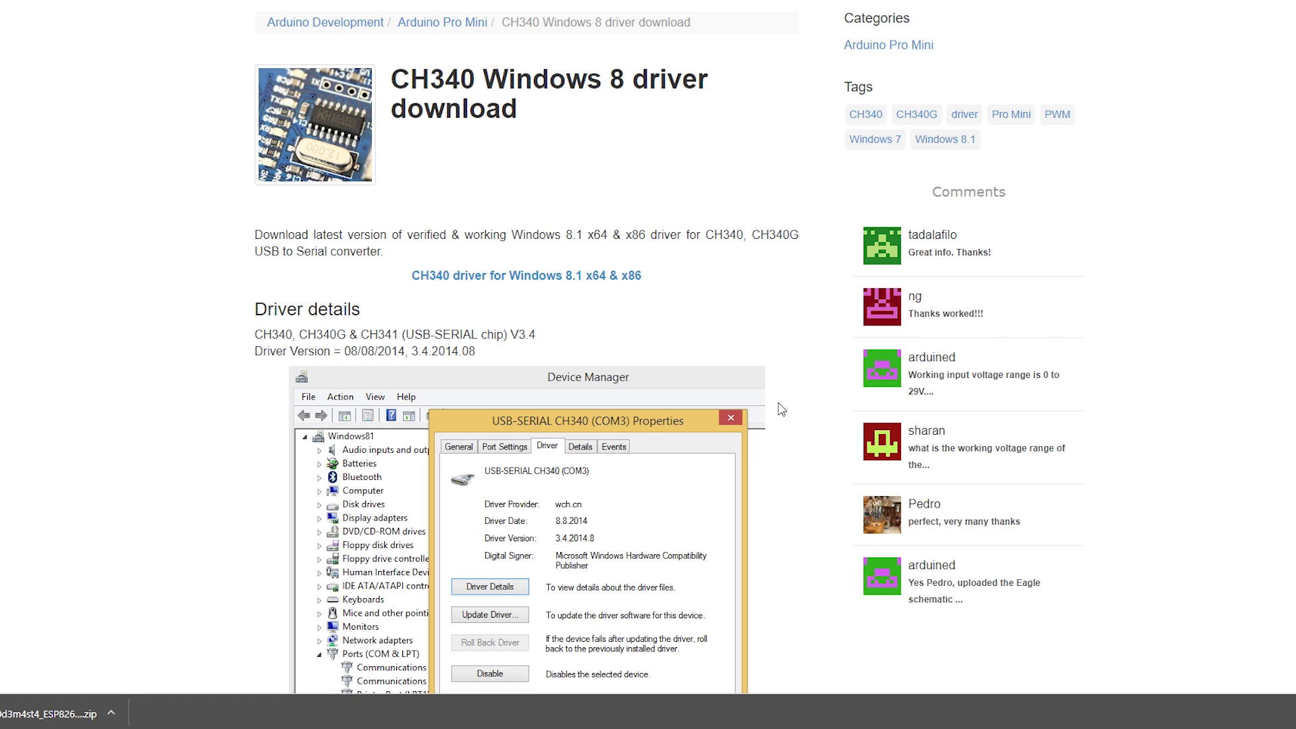
pyautogui.click(499, 277)
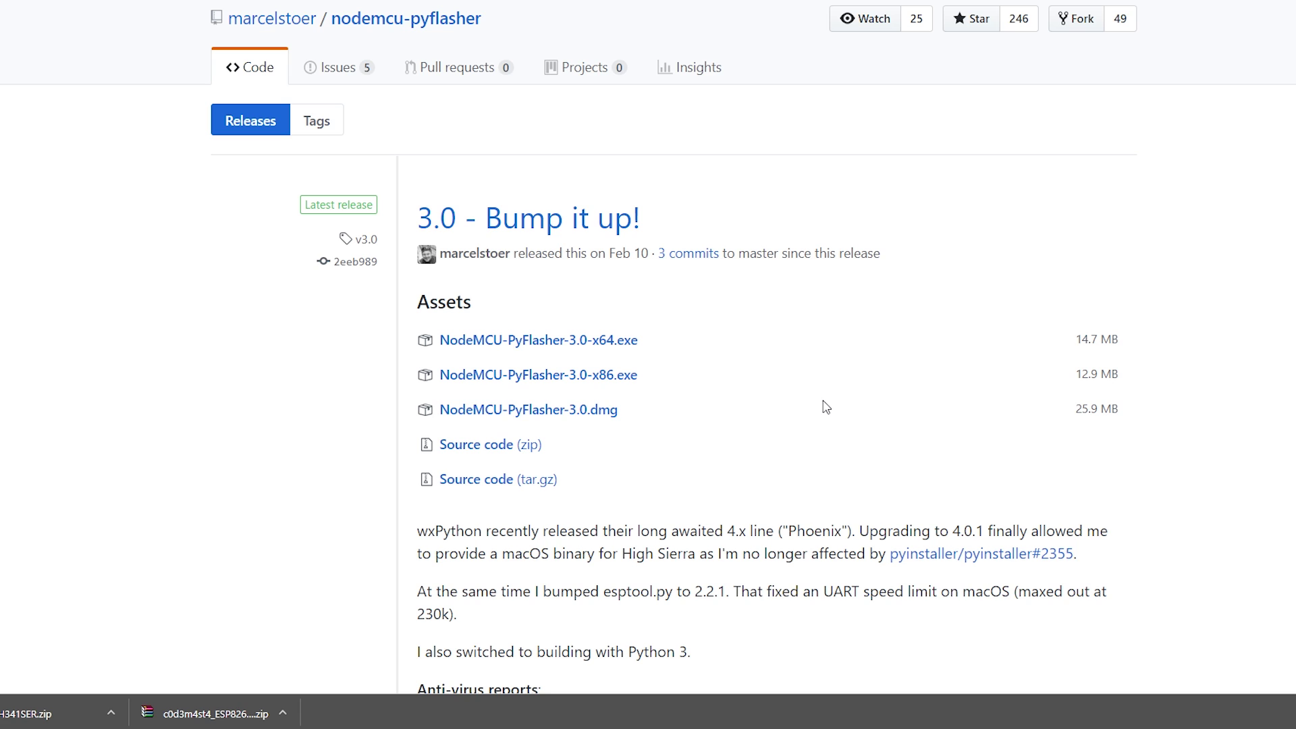
pyautogui.scroll(1, 787, 402)
pyautogui.scroll(-2, 783, 406)
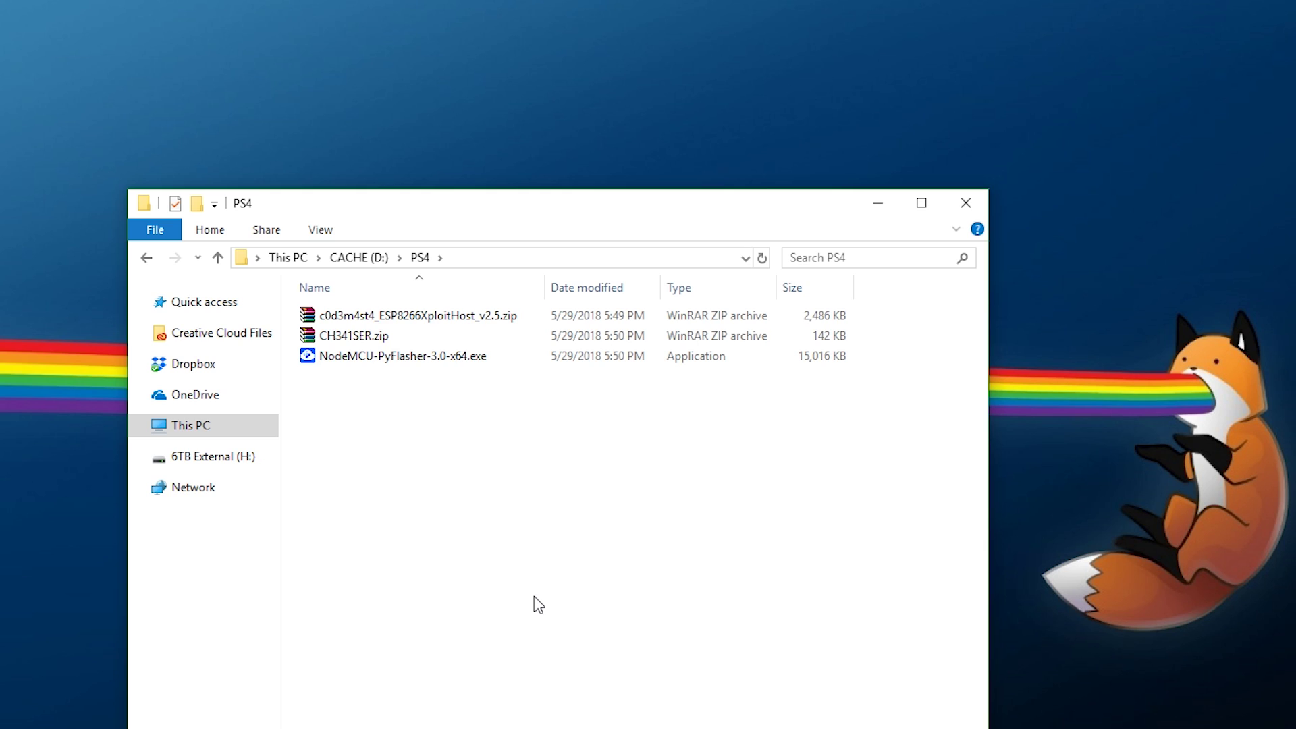
# Step: Extract CH341SER.zip into the PS4 folder and open the new CH341SER folder
pyautogui.rightClick(370, 343)
pyautogui.click(410, 422)
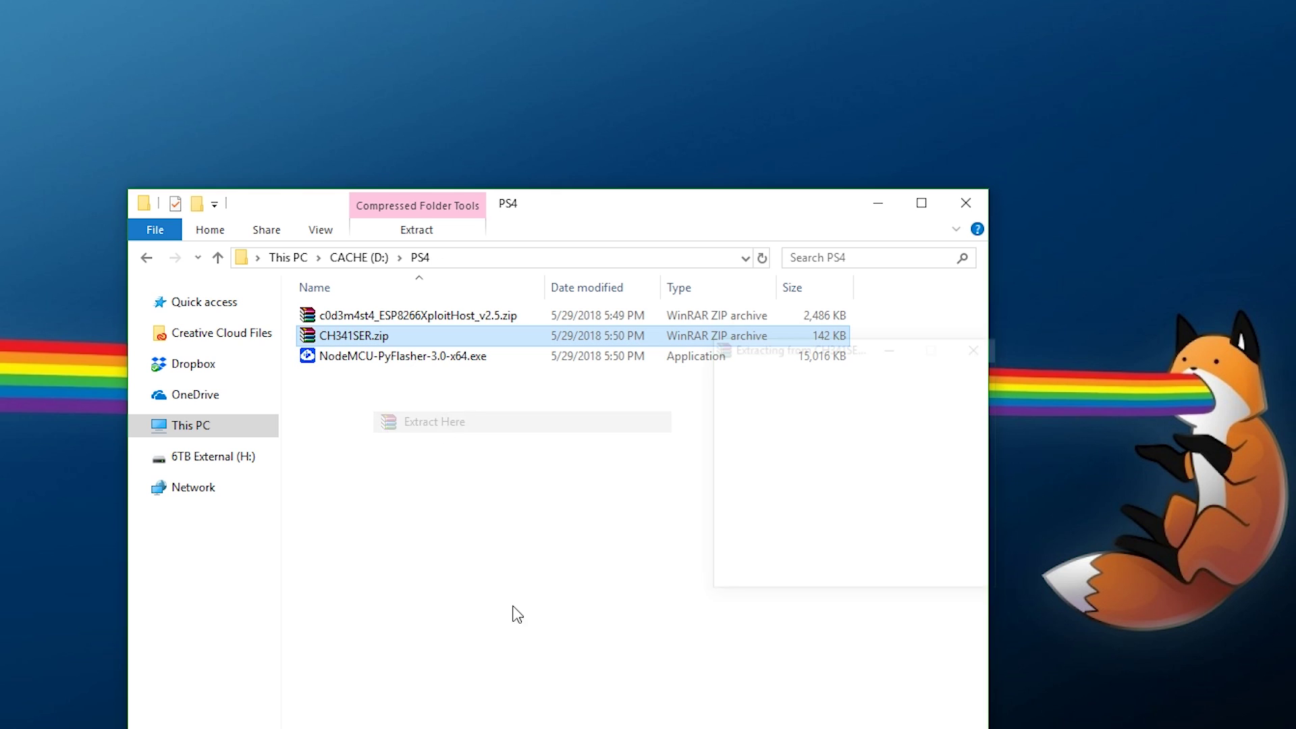
pyautogui.doubleClick(350, 317)
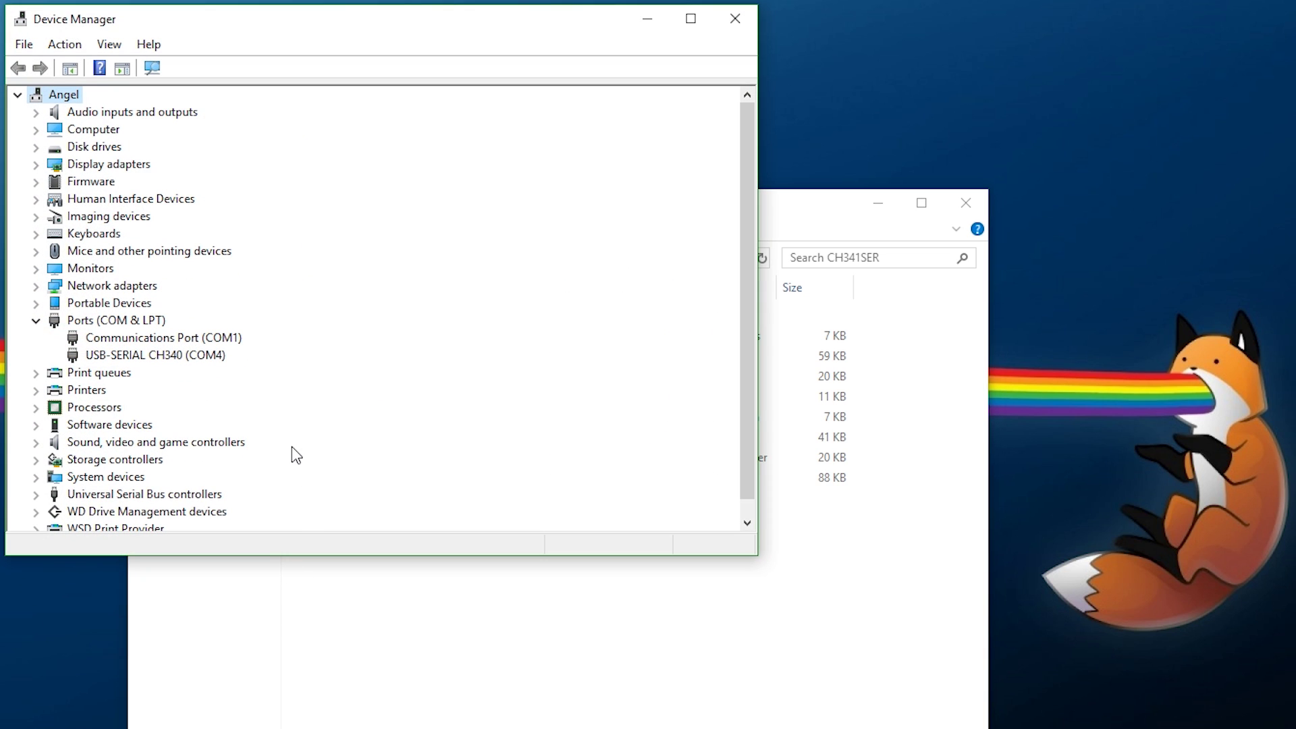
# Step: Update the USB-SERIAL CH340 (COM4) driver manually from the D:\PS4\CH341SER folder
pyautogui.click(196, 358)
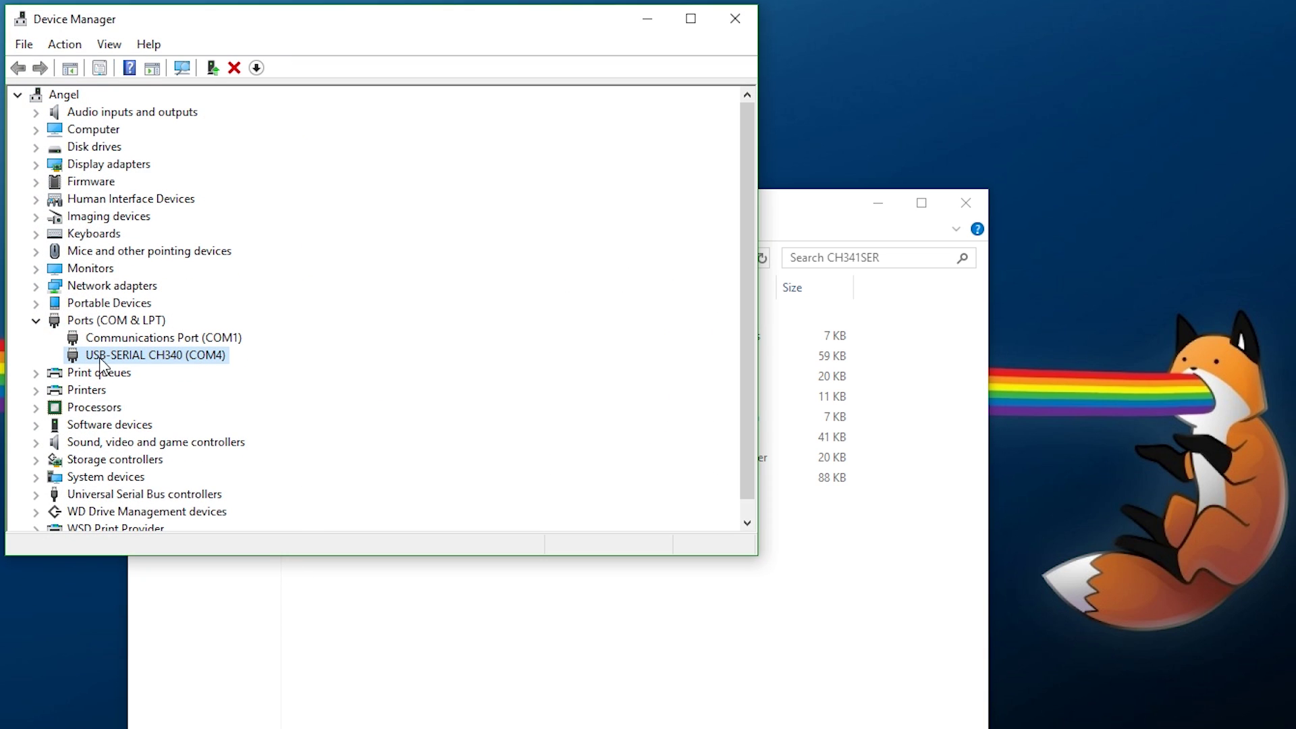
pyautogui.rightClick(194, 366)
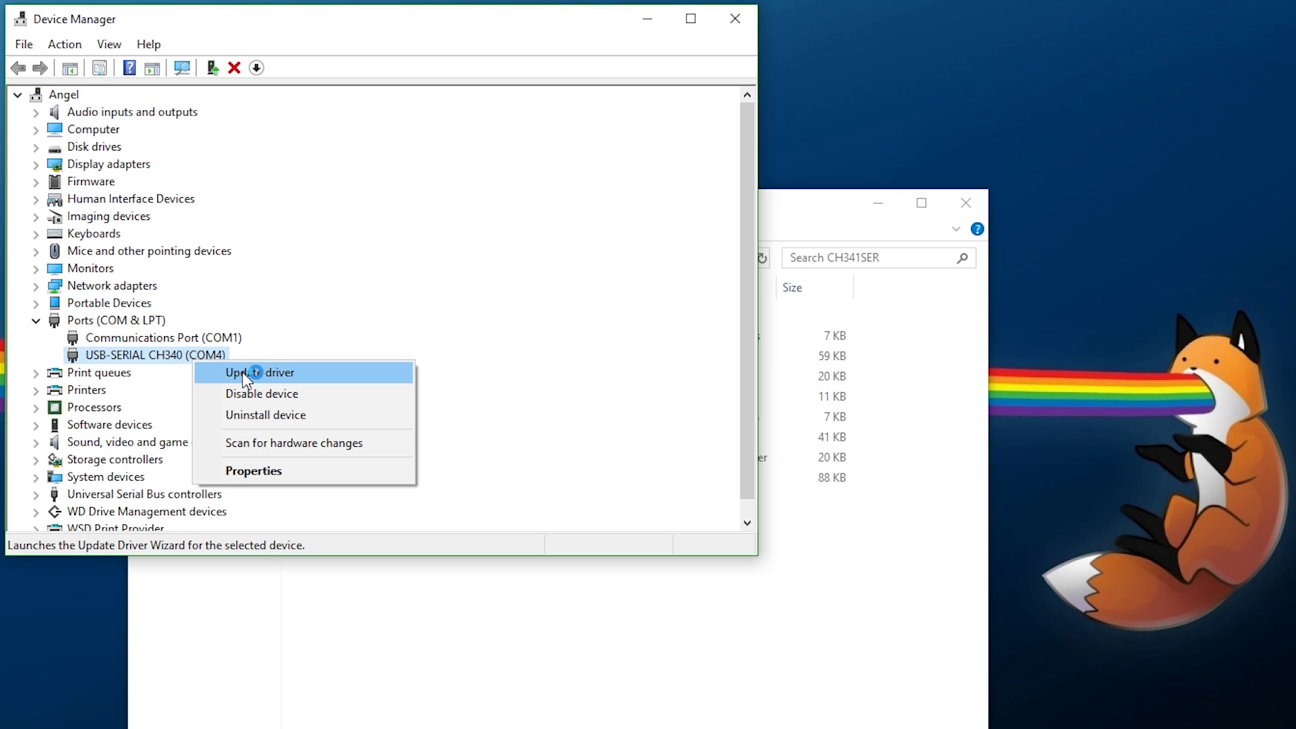
pyautogui.click(242, 371)
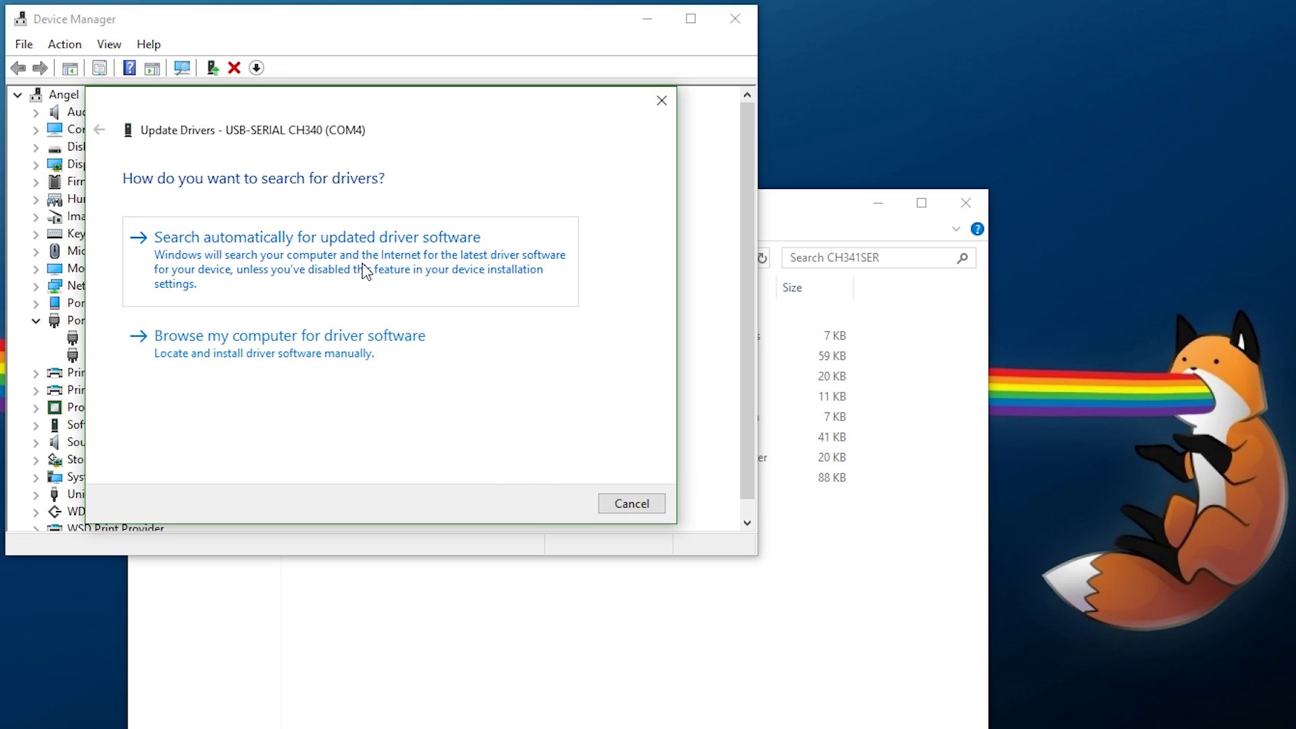
pyautogui.click(302, 370)
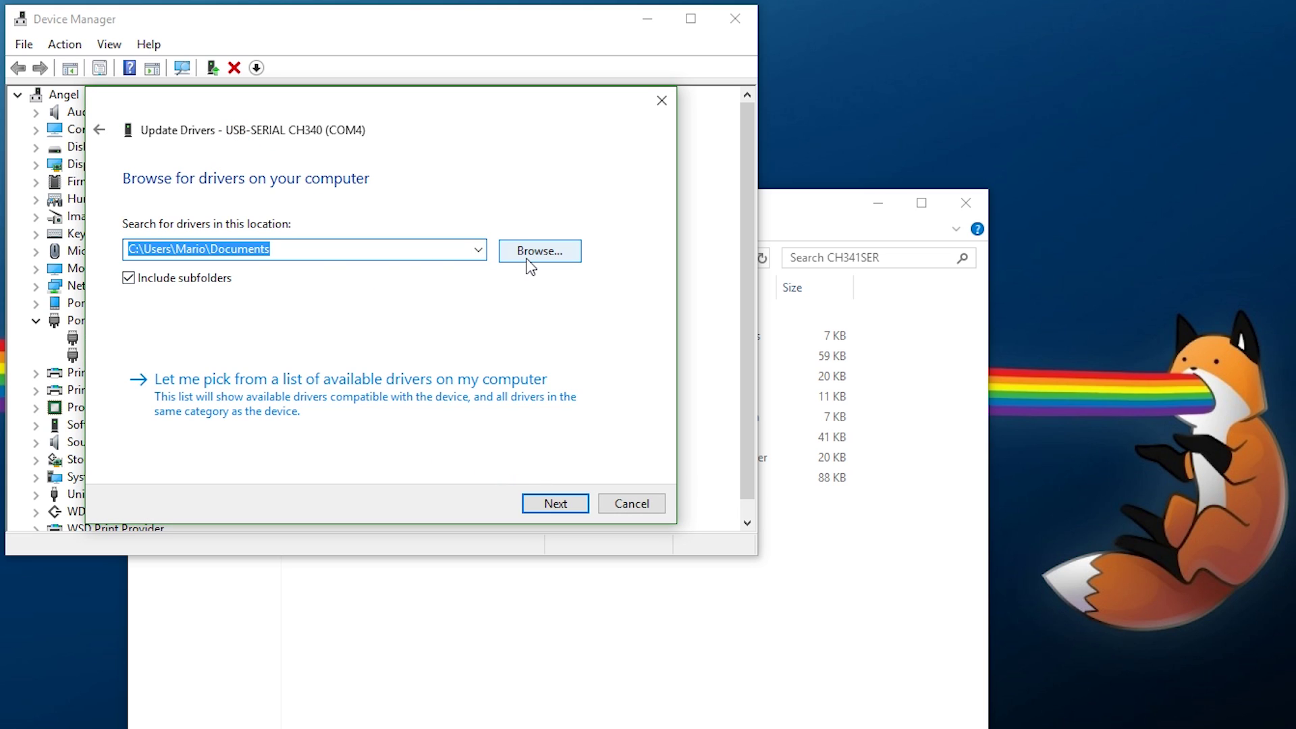
pyautogui.click(529, 260)
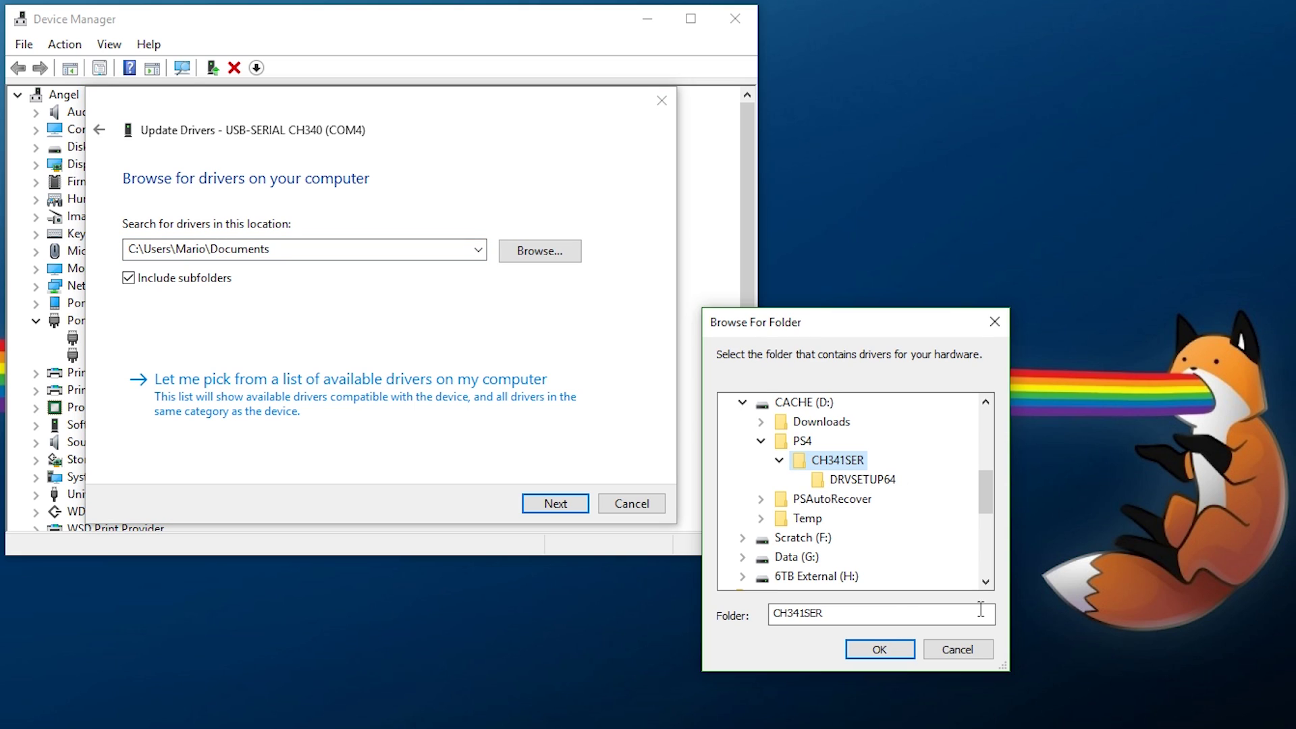
pyautogui.click(874, 648)
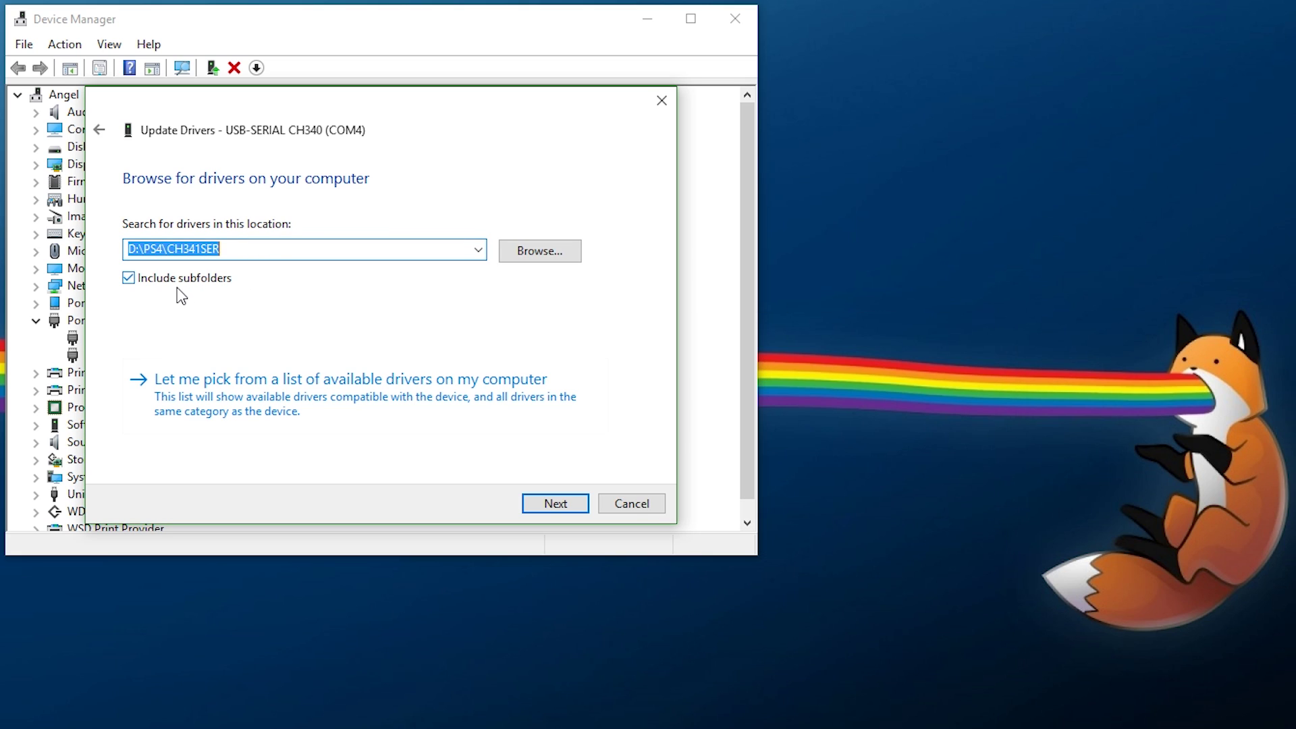
pyautogui.click(575, 508)
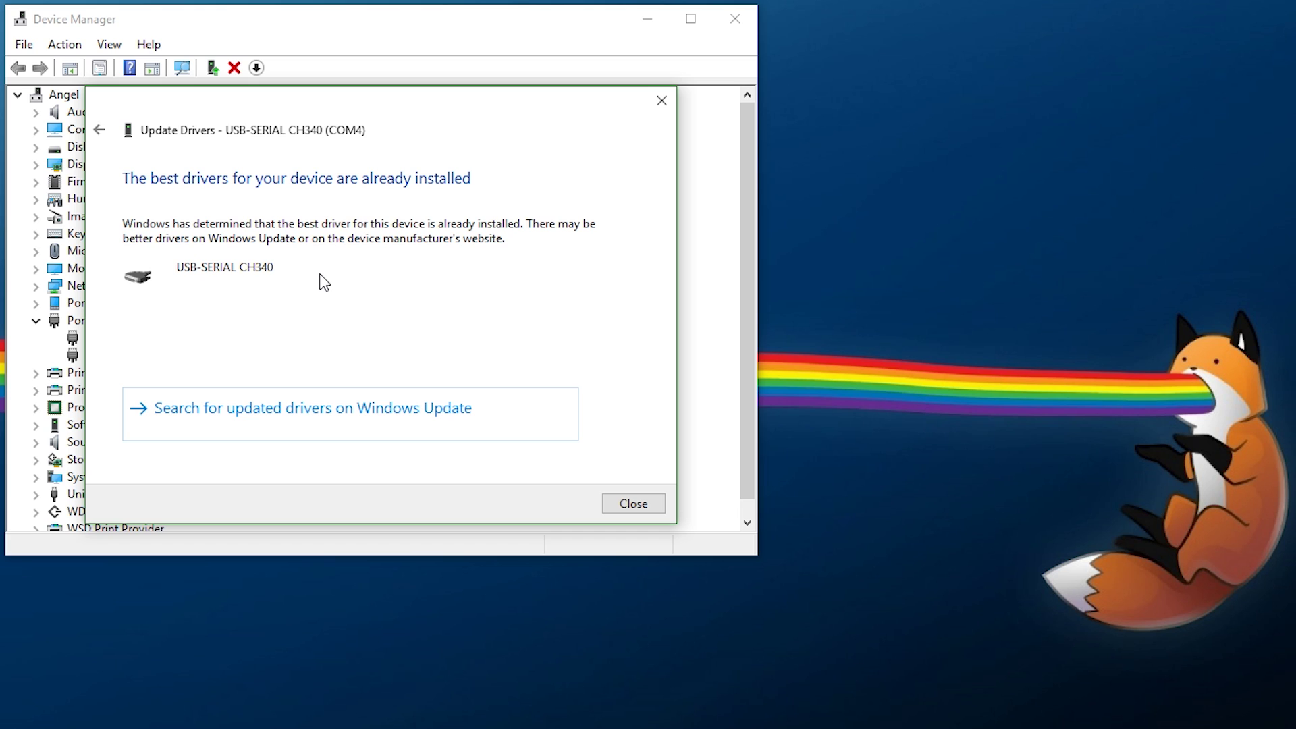
# Step: Close the wizard, cancel uninstalling the COM4 CH340 device, and exit Device Manager
pyautogui.click(632, 505)
pyautogui.rightClick(122, 358)
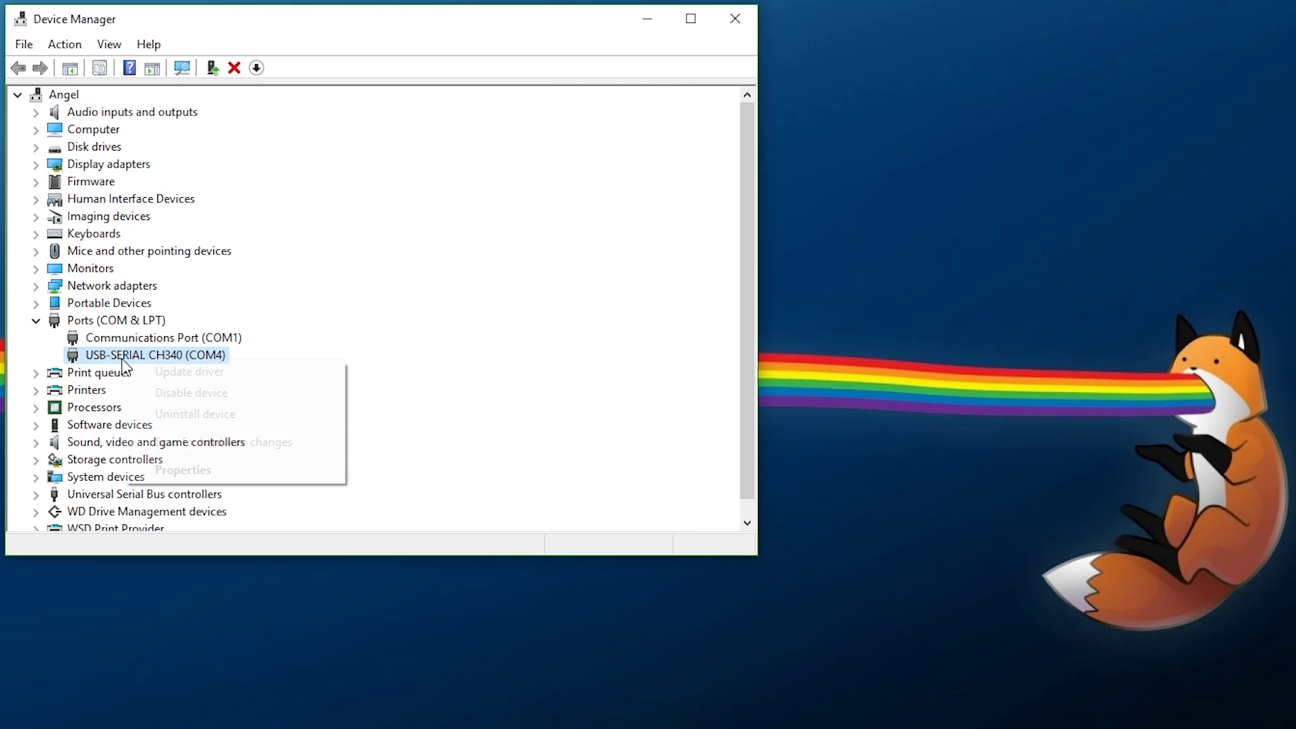
pyautogui.click(204, 411)
pyautogui.click(748, 495)
pyautogui.moveTo(818, 371); pyautogui.dragTo(472, 341)
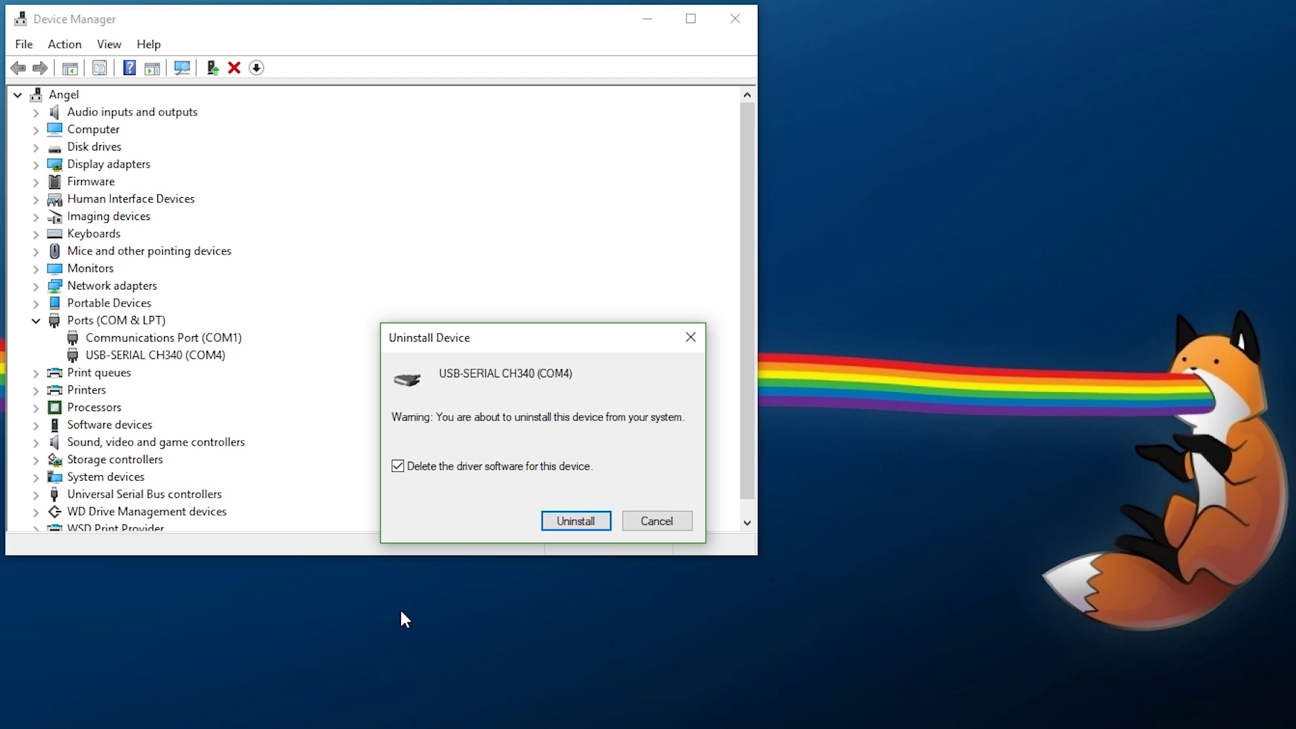
pyautogui.click(668, 525)
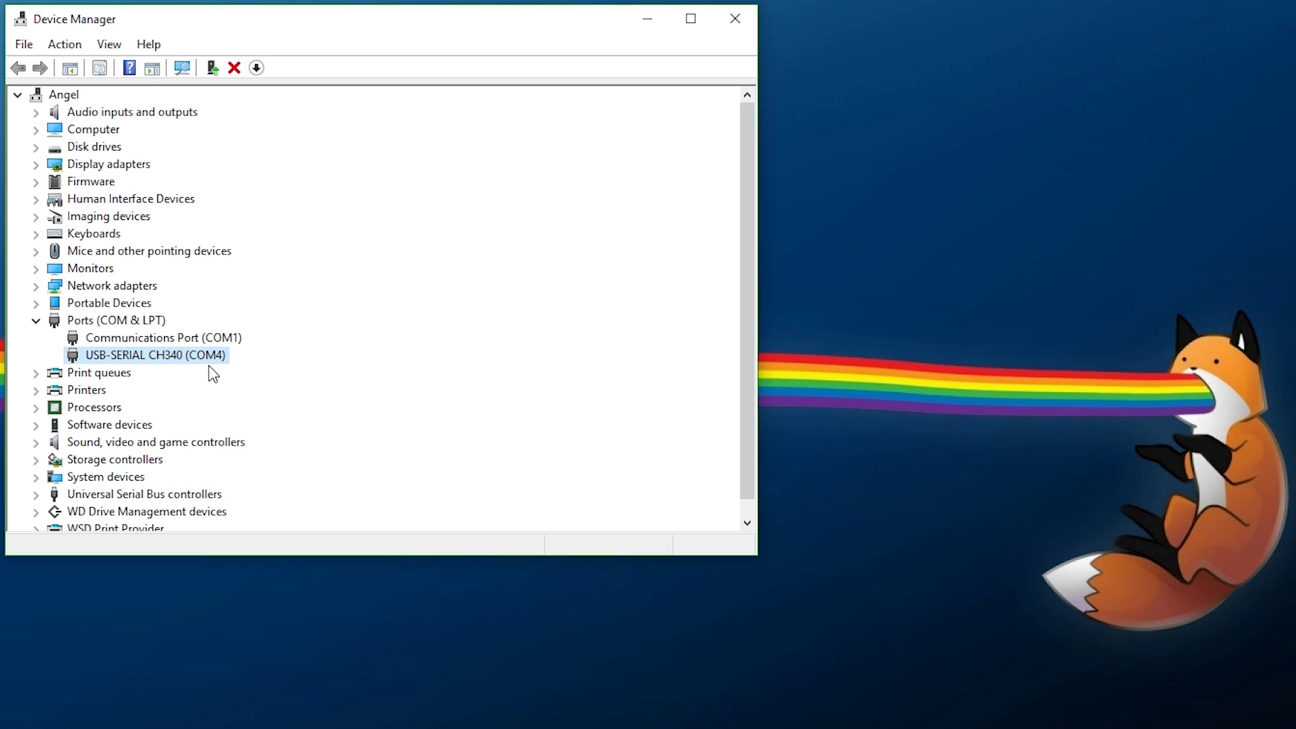
pyautogui.click(735, 23)
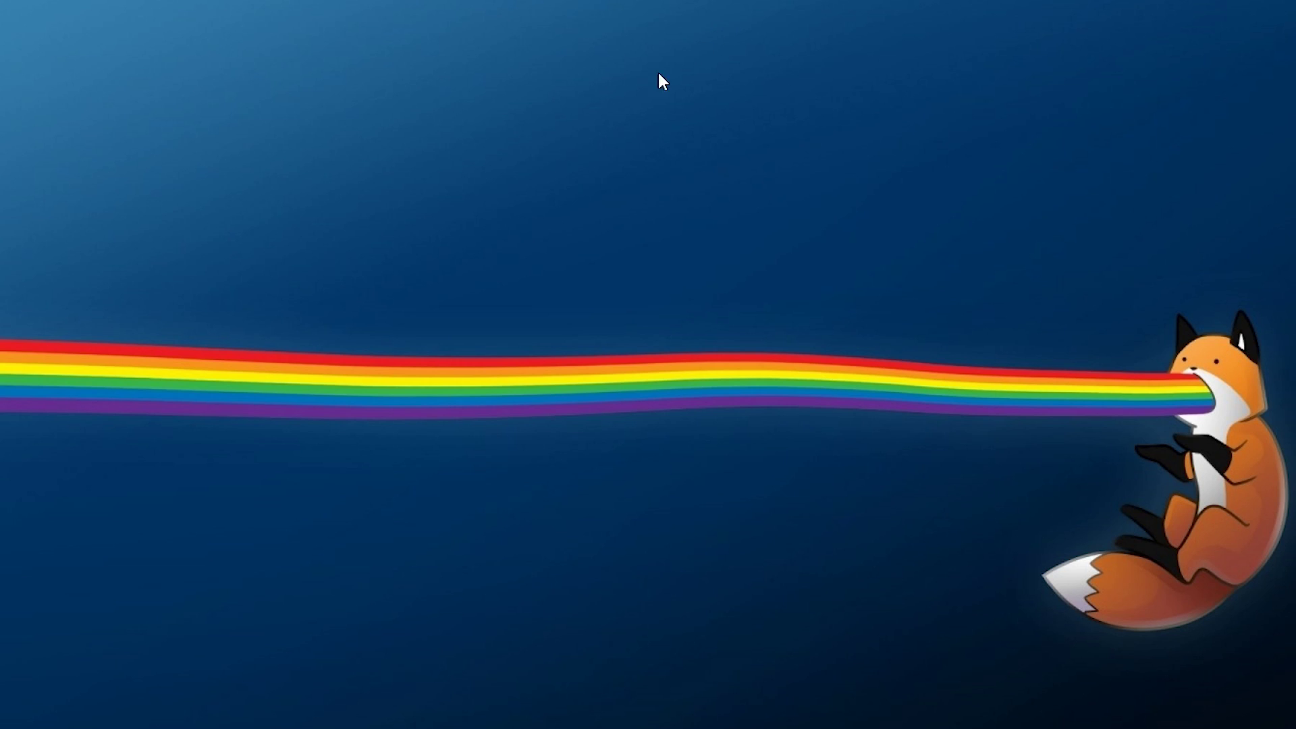
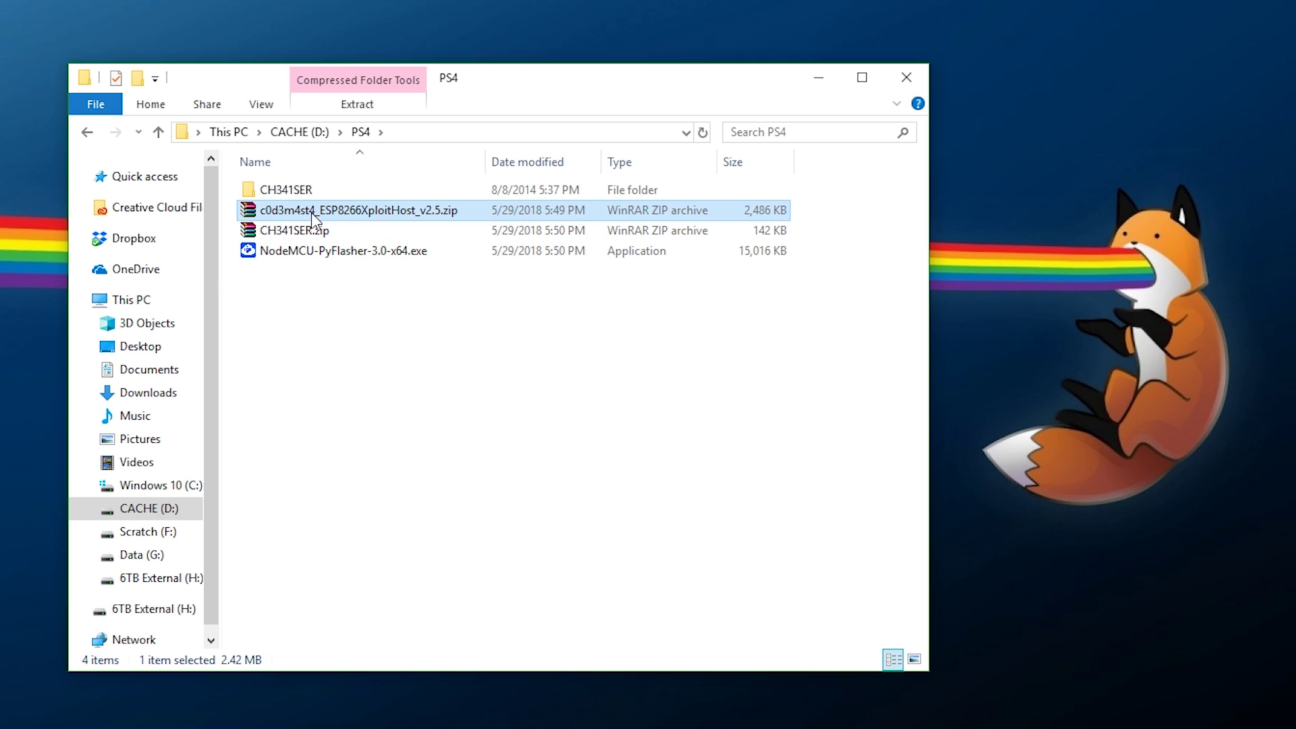
# Step: Extract c0d3m4st4_ESP8266XploitHost_v2.5.zip to a c0d3m4st4_ESP8266XploitHost_v2.5 folder
pyautogui.rightClick(313, 218)
pyautogui.click(387, 313)
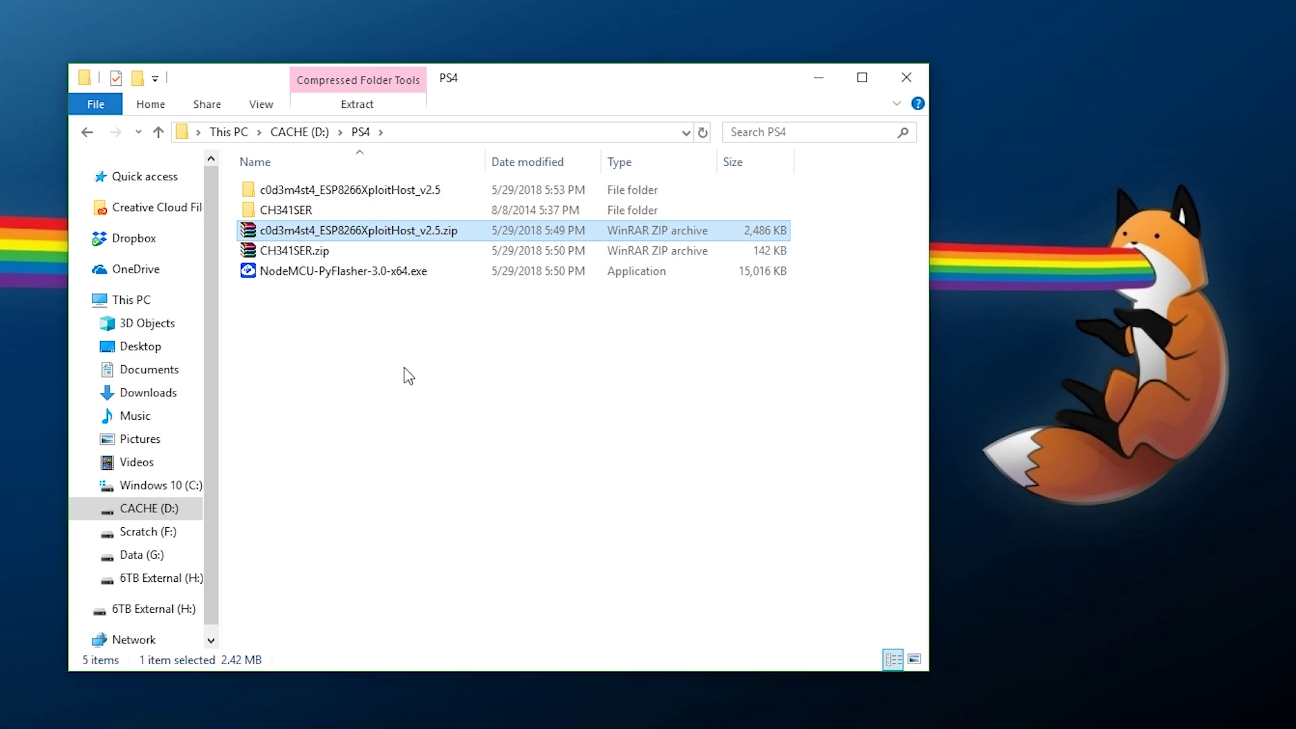
# Step: Start NodeMCU-PyFlasher-3.0-x64.exe and select COM4 as the serial port
pyautogui.click(333, 272)
pyautogui.doubleClick(333, 271)
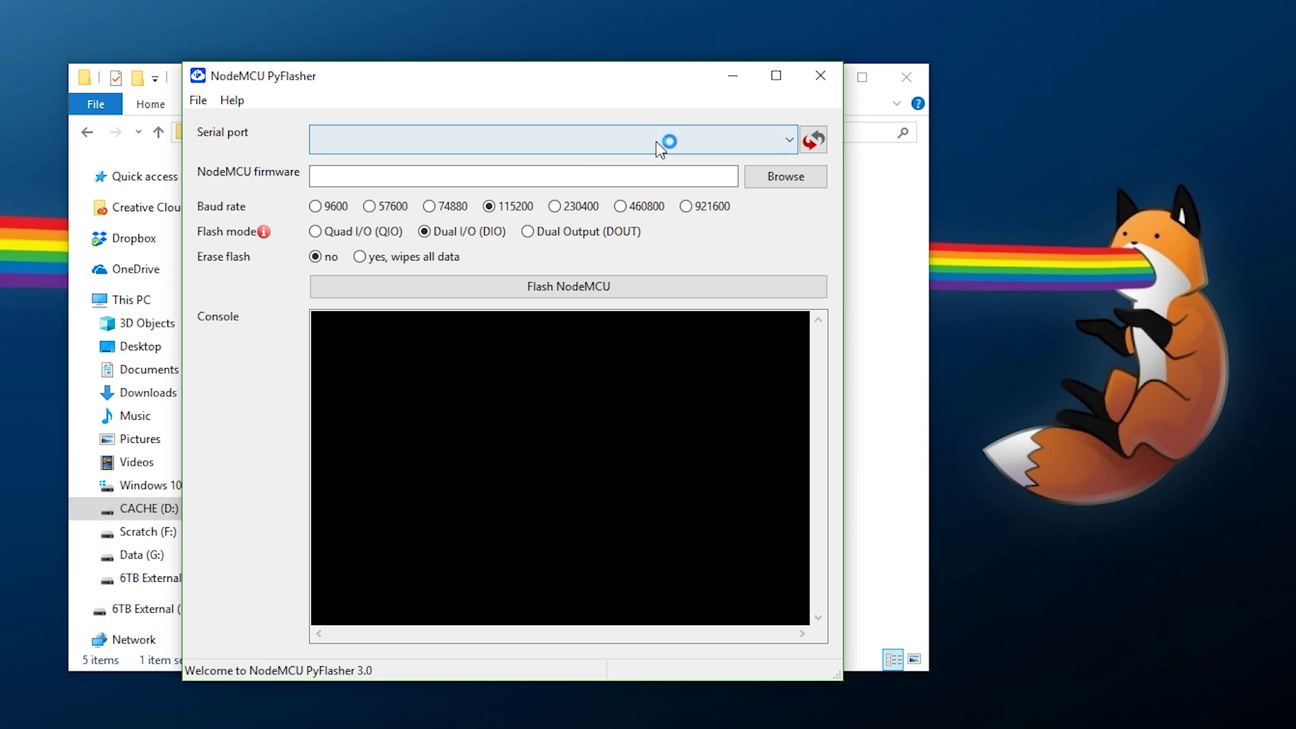
pyautogui.click(654, 144)
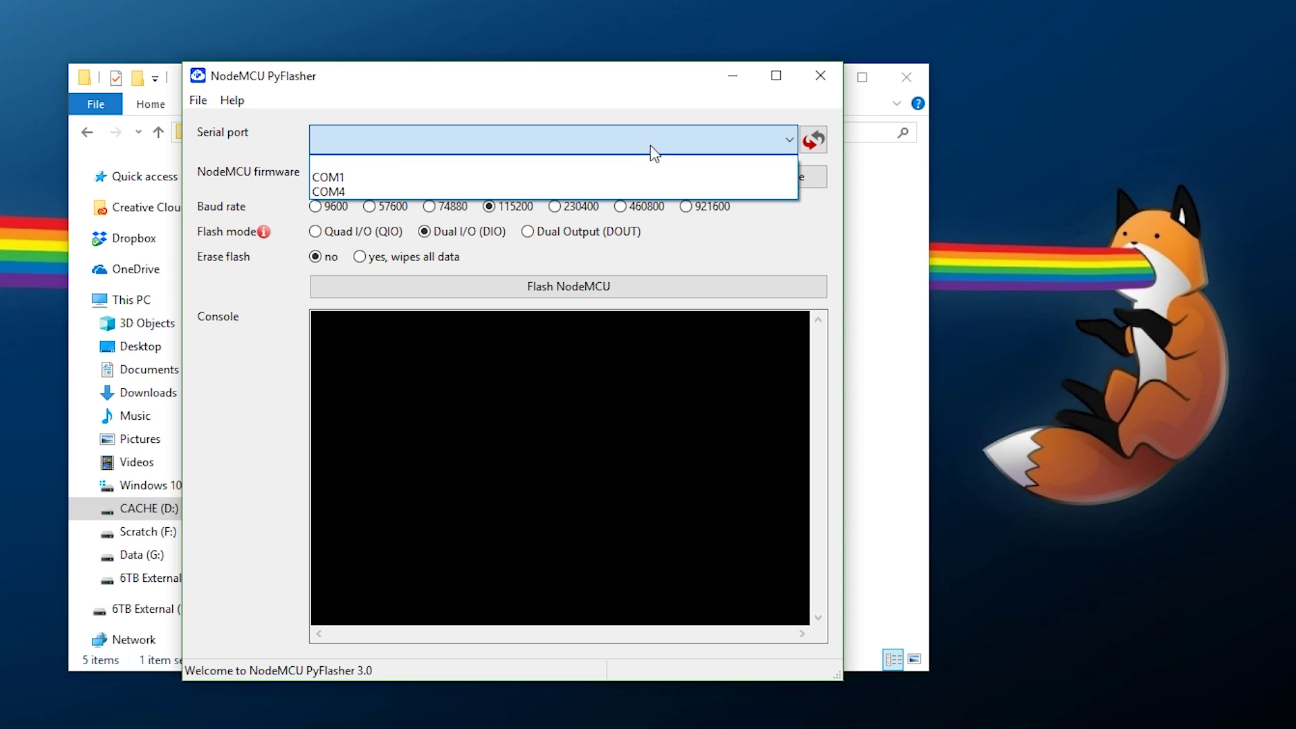
pyautogui.click(456, 189)
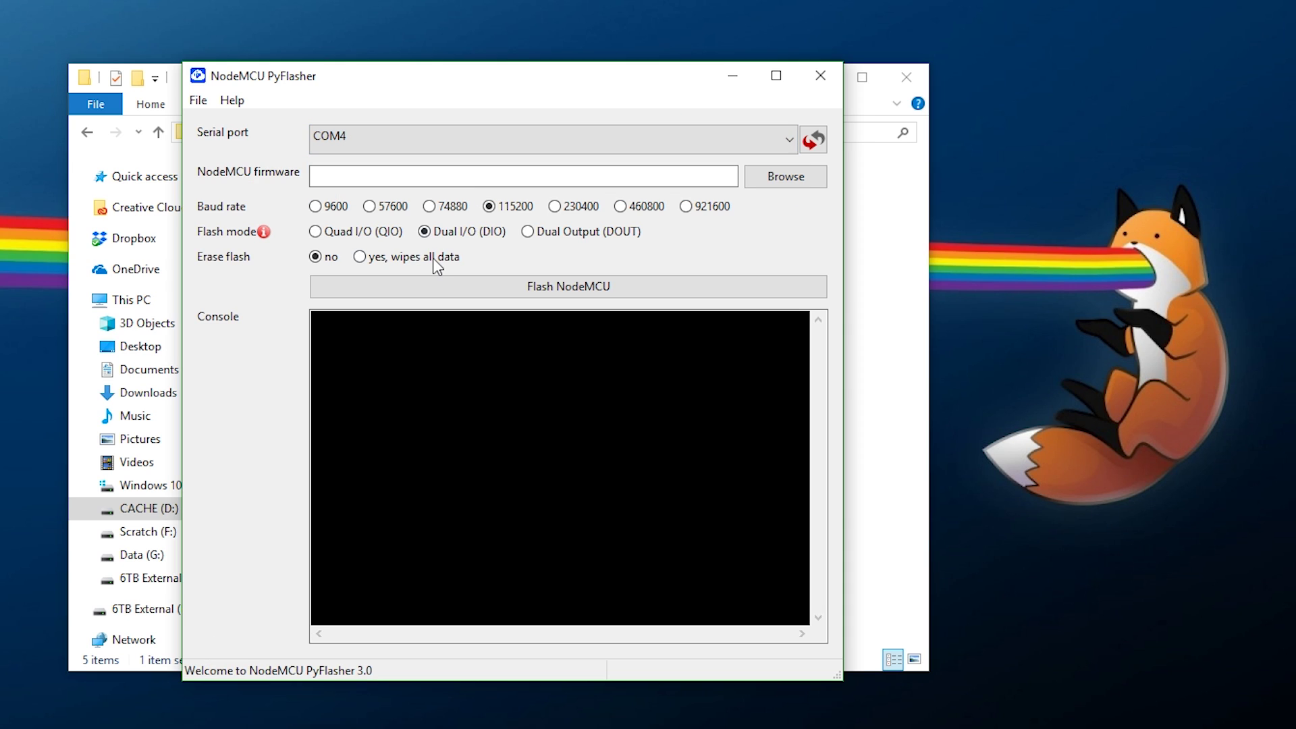
# Step: Load c0d3m4st4_ESP8266XploitHost_v2.5.bin from the extracted folder into the firmware field
pyautogui.click(771, 179)
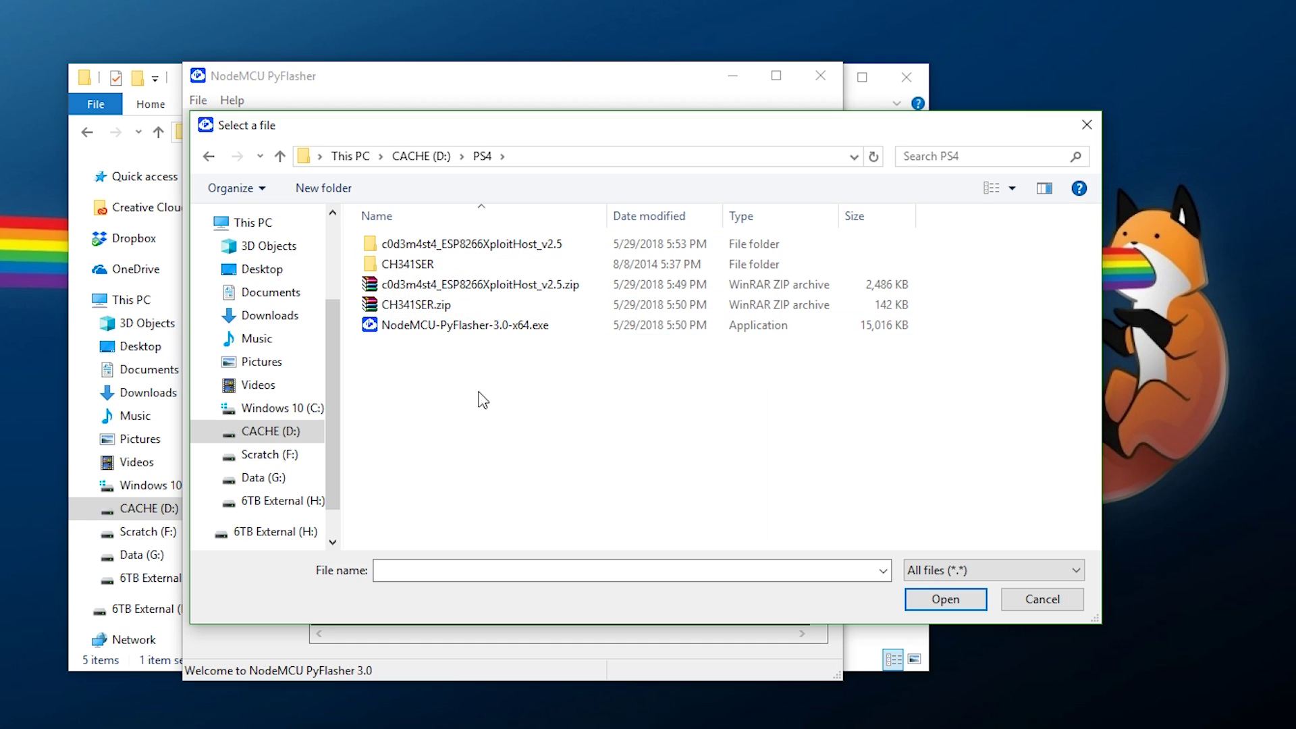
pyautogui.doubleClick(520, 251)
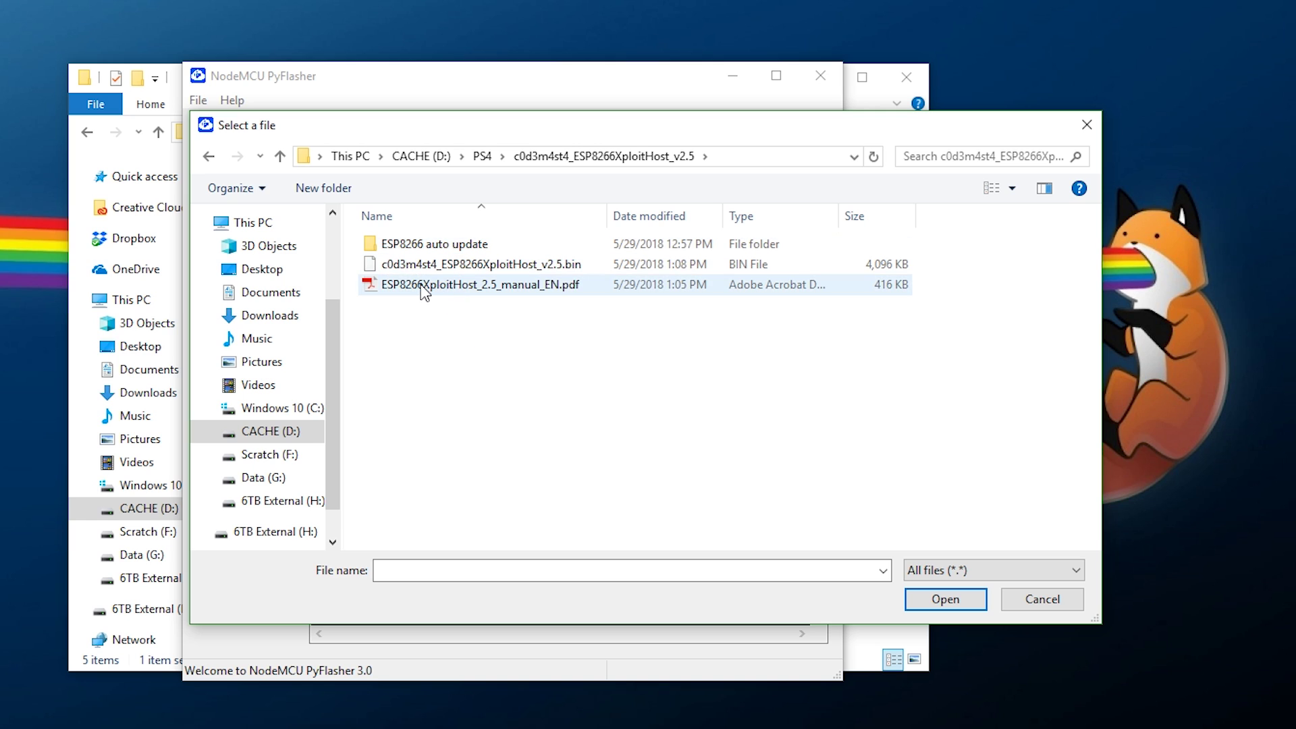
pyautogui.click(580, 265)
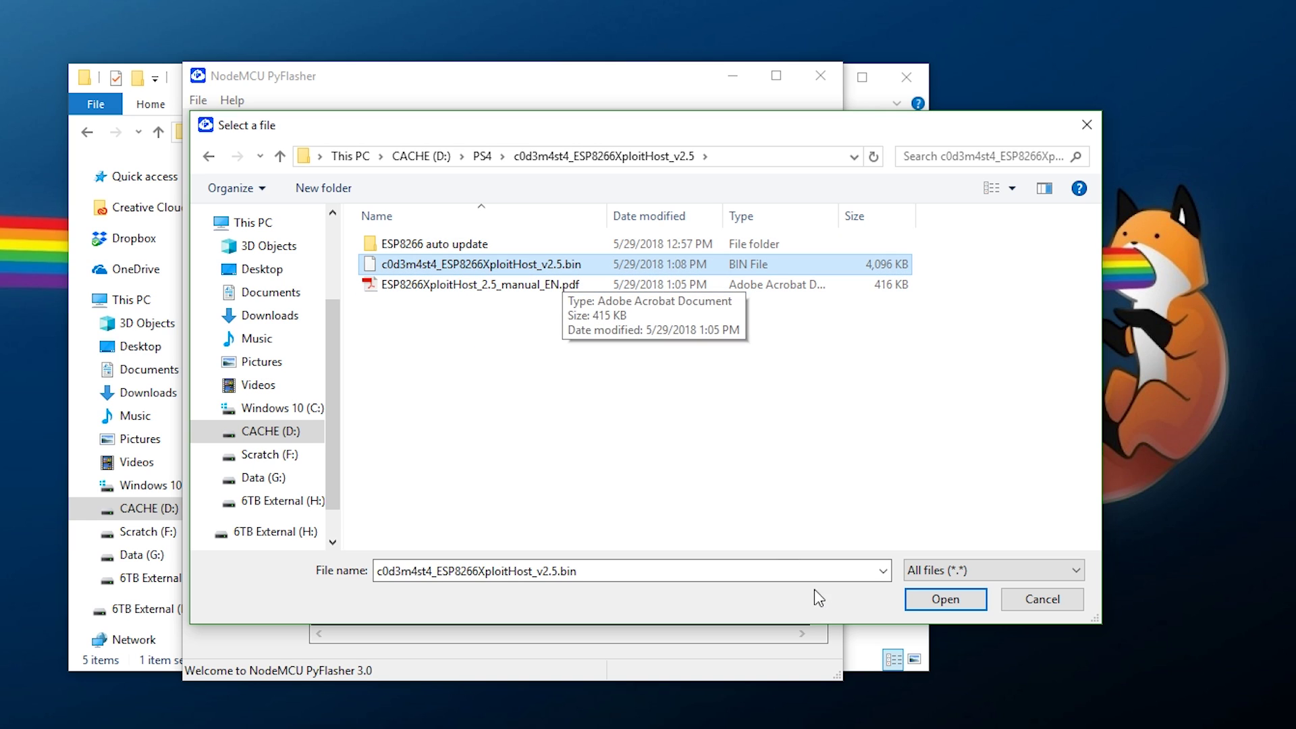
pyautogui.click(912, 598)
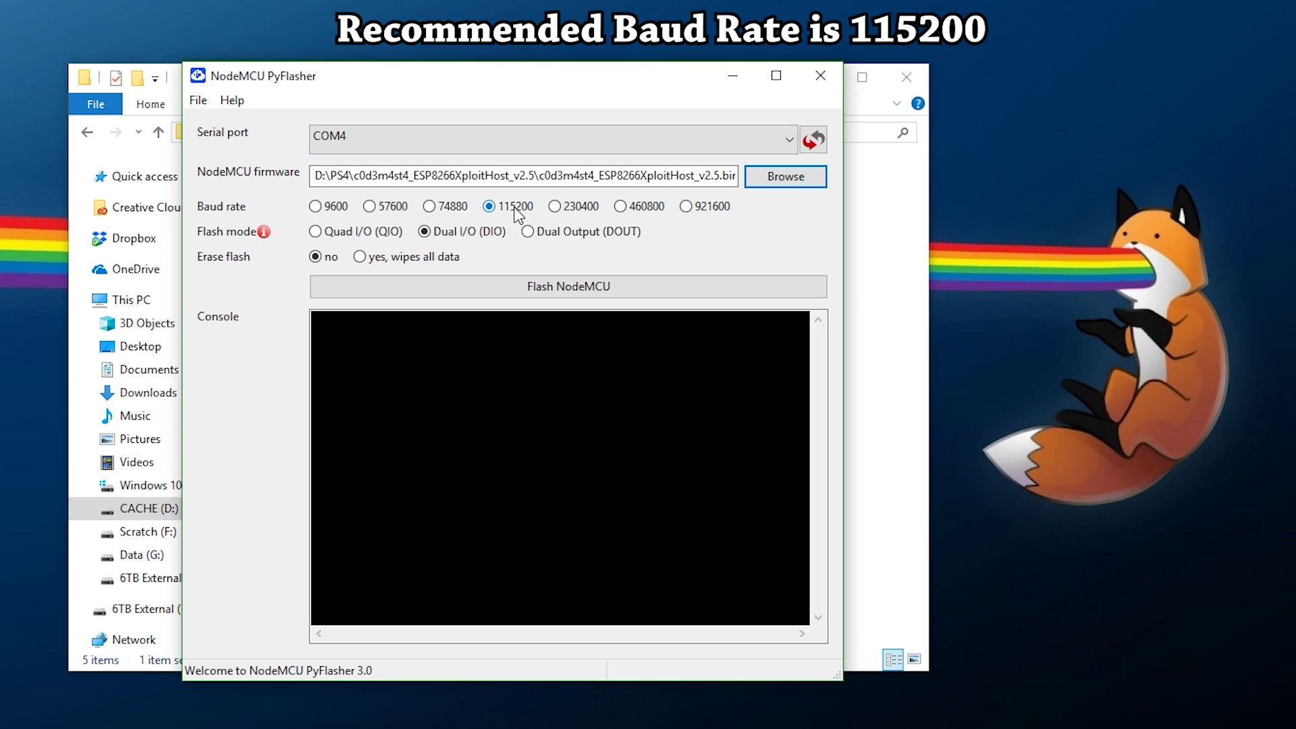
# Step: Set Erase flash to 'yes, wipes all data' and flash the NodeMCU at 115200 baud
pyautogui.click(401, 259)
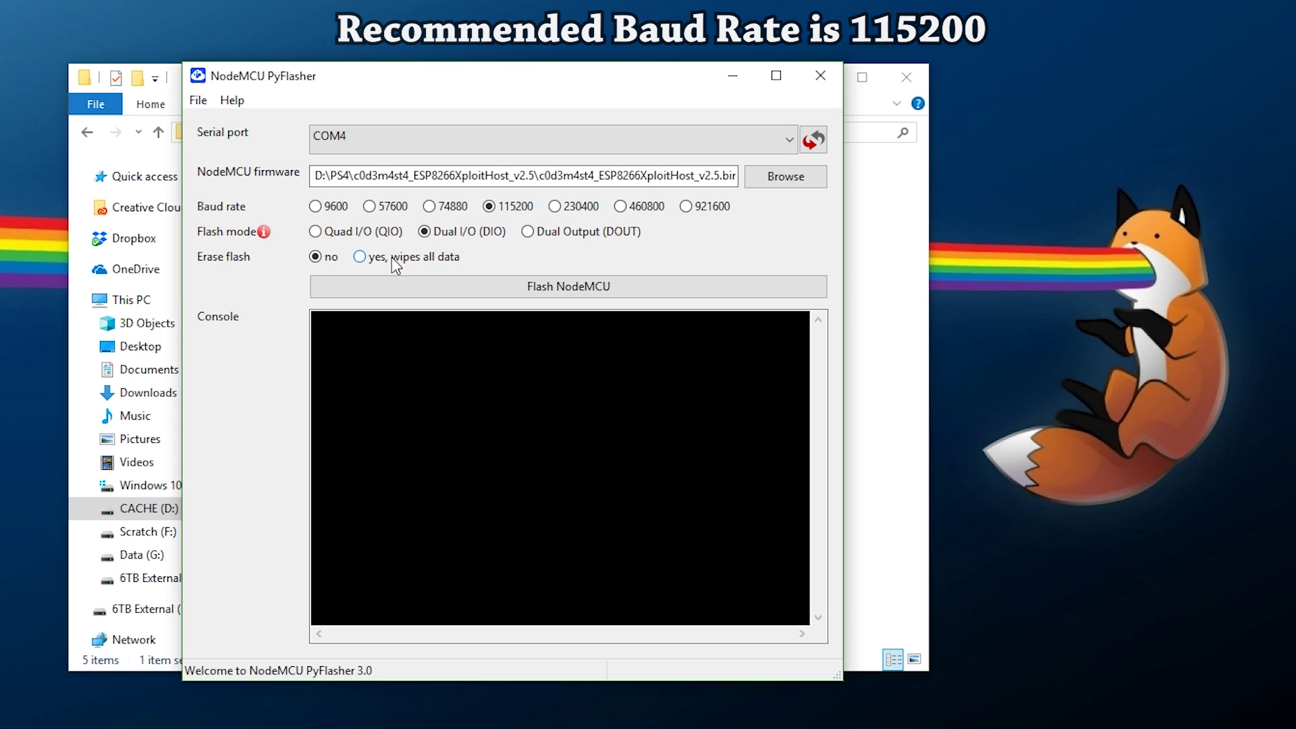
pyautogui.click(570, 296)
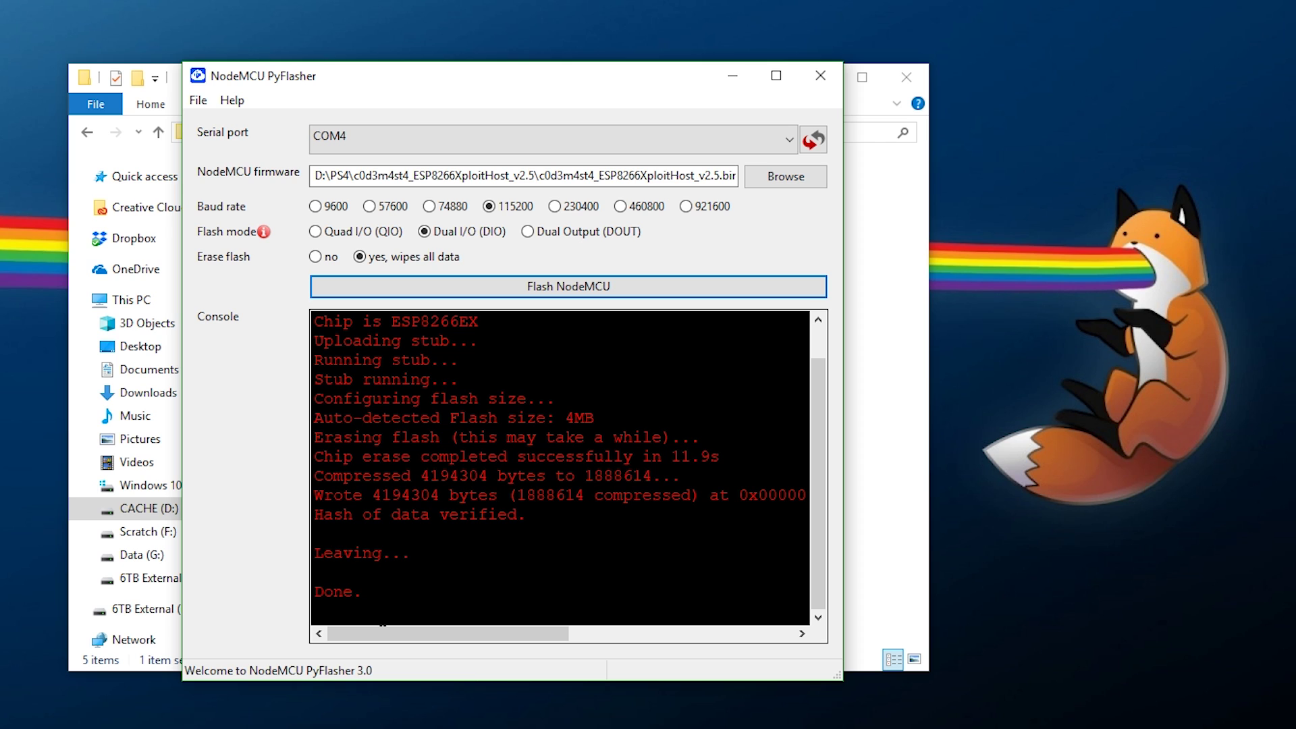
# Step: Close NodeMCU PyFlasher once the console reports the hash verified and Done
pyautogui.click(833, 85)
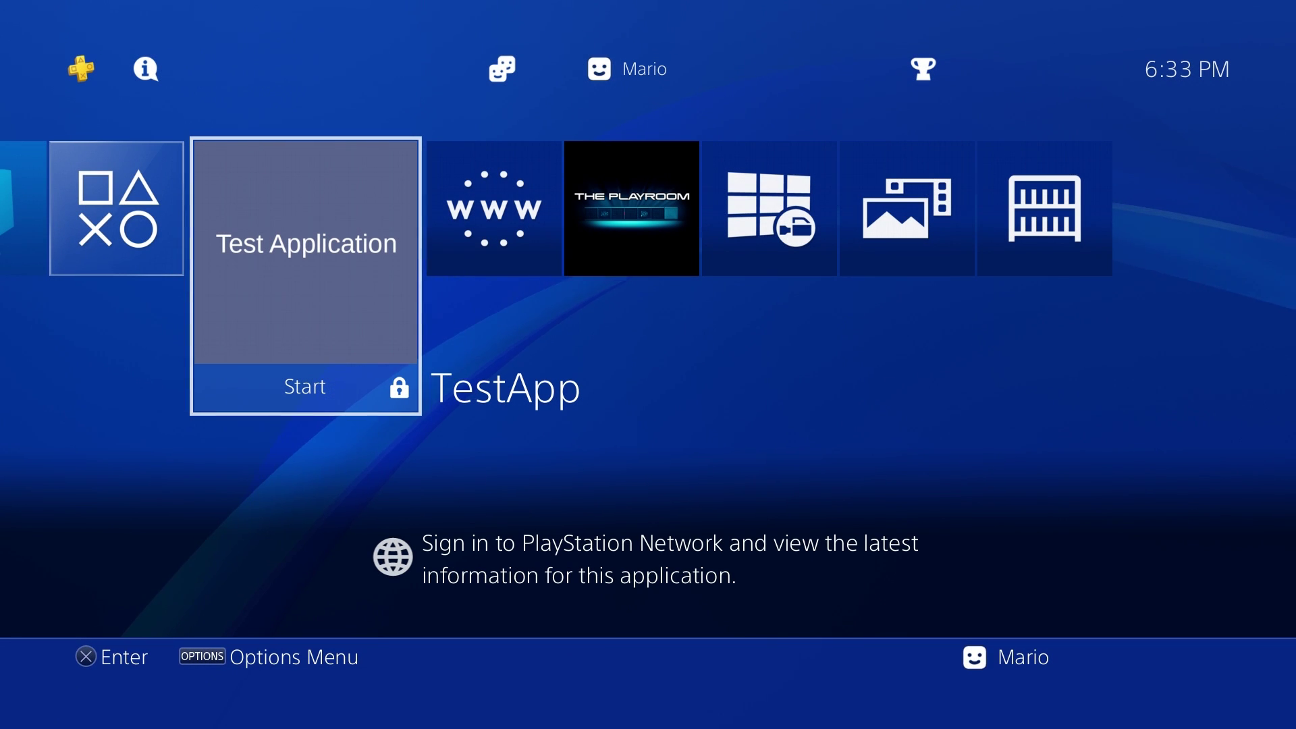
# Step: Go to PS4 Settings > Network > Set Up Internet Connection
pyautogui.press('Up')
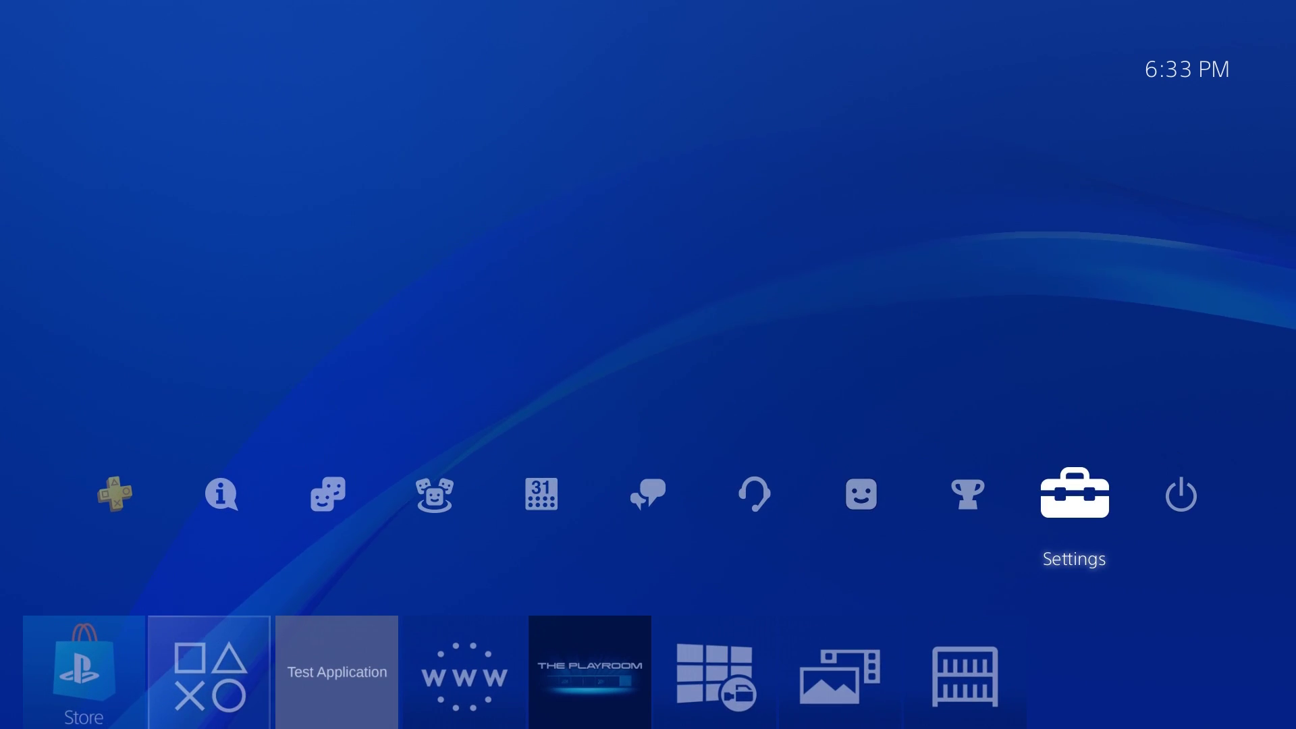
pyautogui.press('Return')
pyautogui.press('Down')
pyautogui.press('Down')
pyautogui.press('Down')
pyautogui.press('Down')
pyautogui.press('Up')
pyautogui.press('Return')
pyautogui.press('Down')
pyautogui.press('Return')
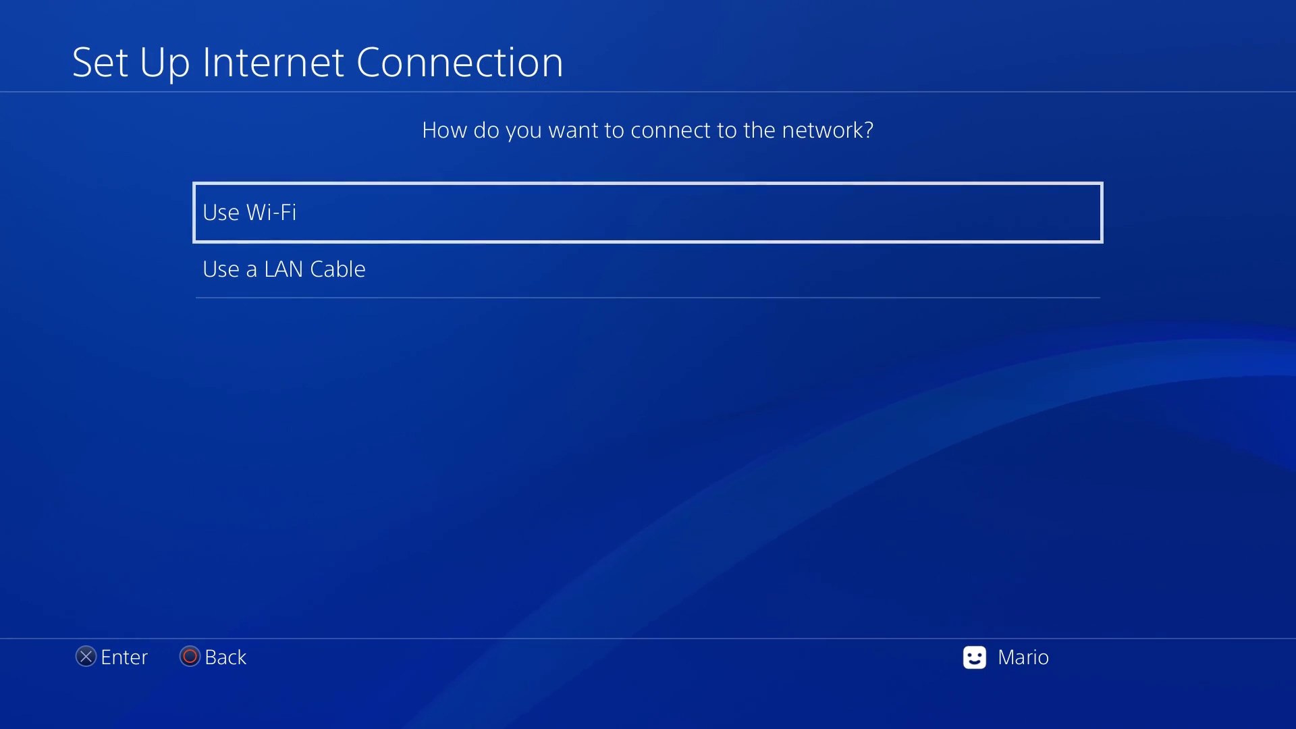
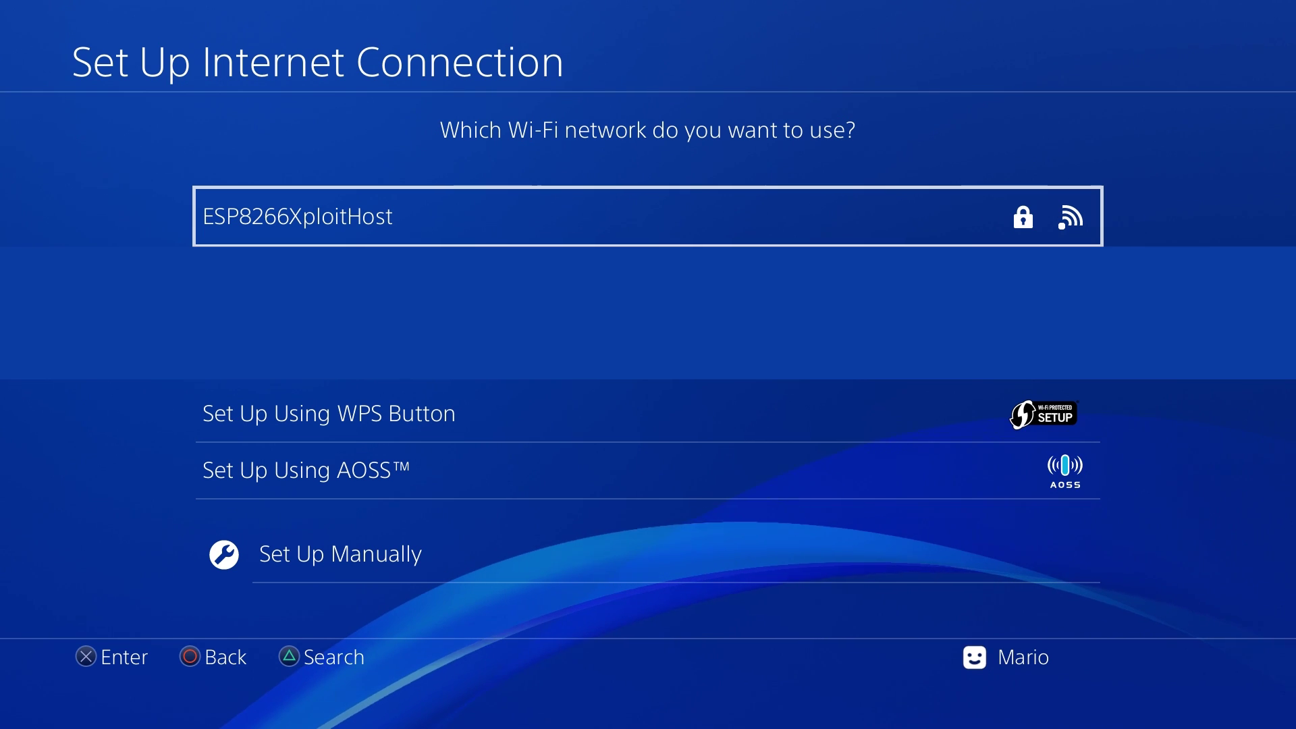
# Step: Select ESP8266XploitHost, enter its Wi-Fi password, and confirm it so the connection starts
pyautogui.press('Return')
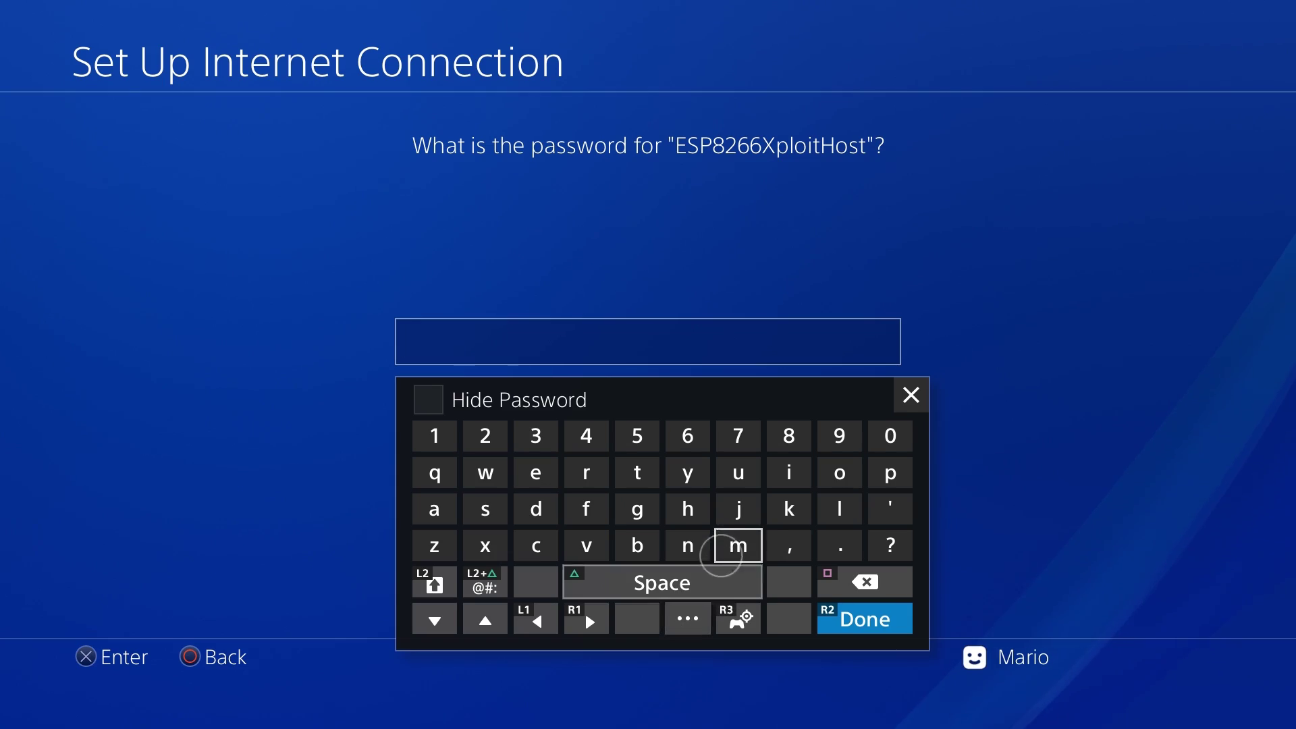
pyautogui.write('ps4xpl')
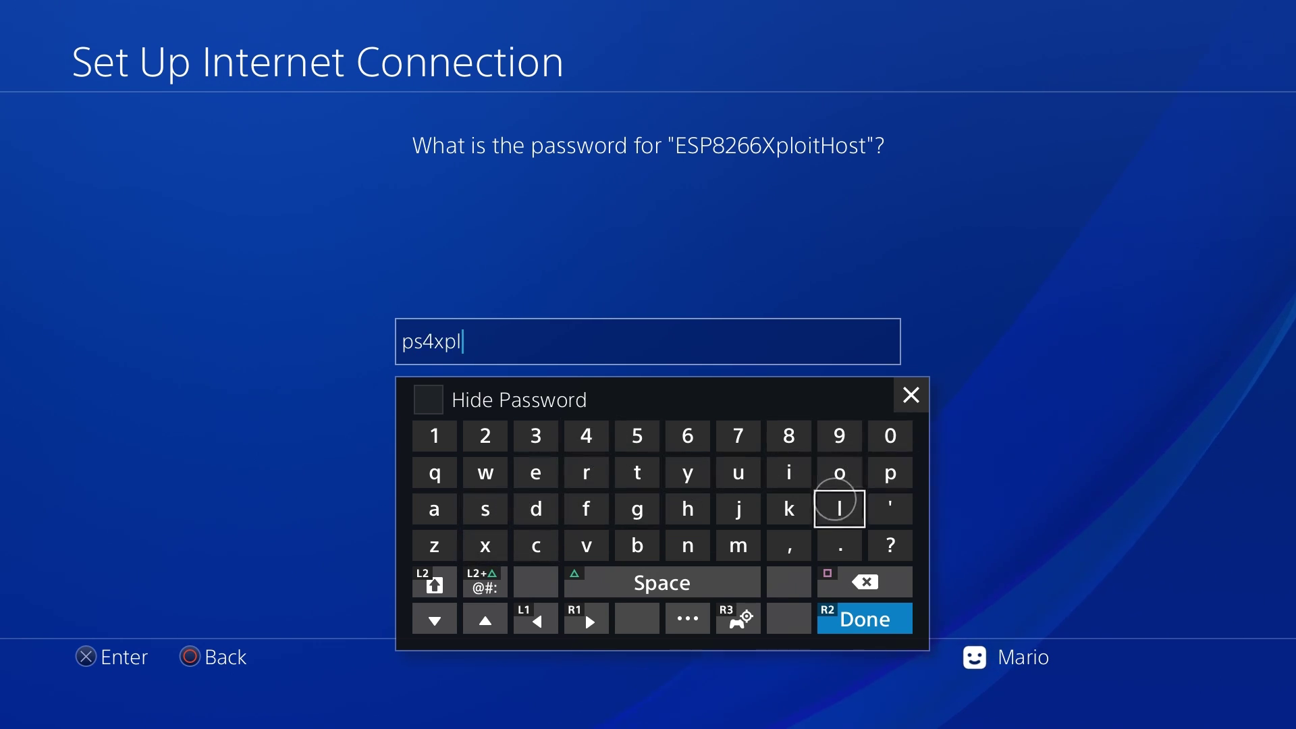
pyautogui.write('oit')
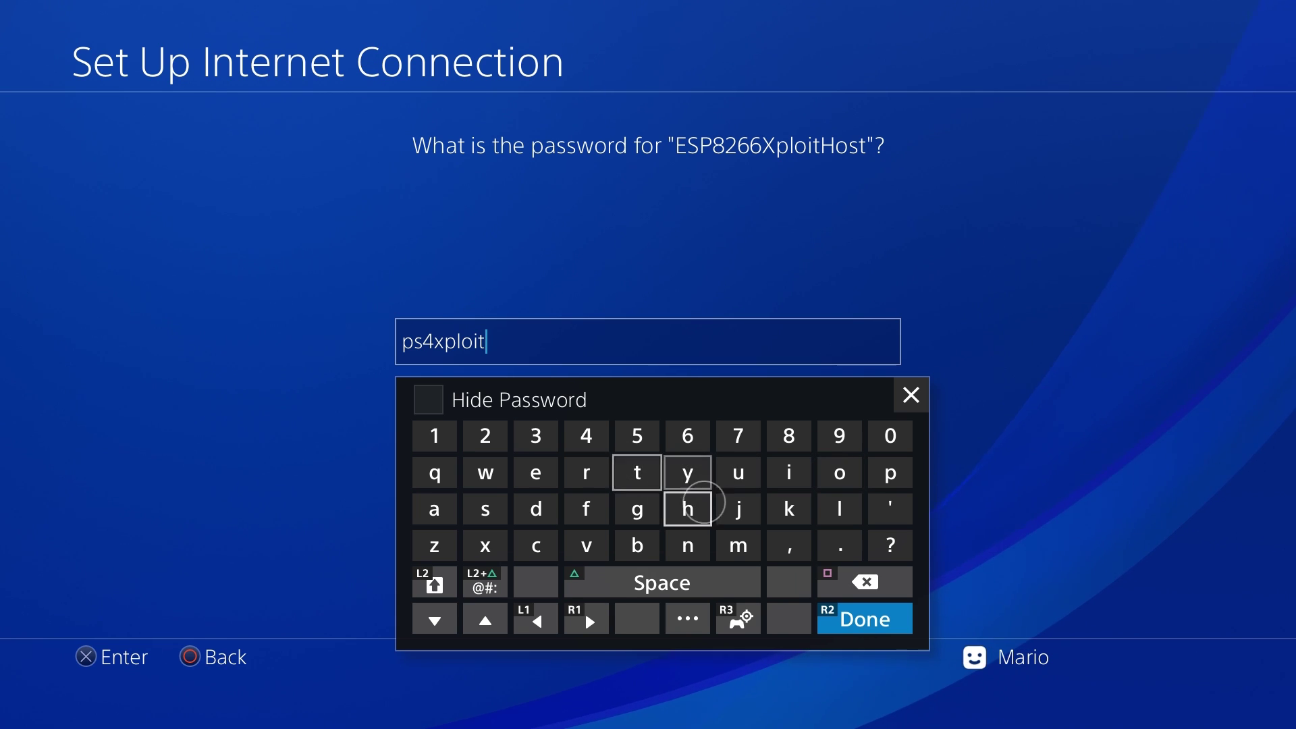
pyautogui.press('Return')
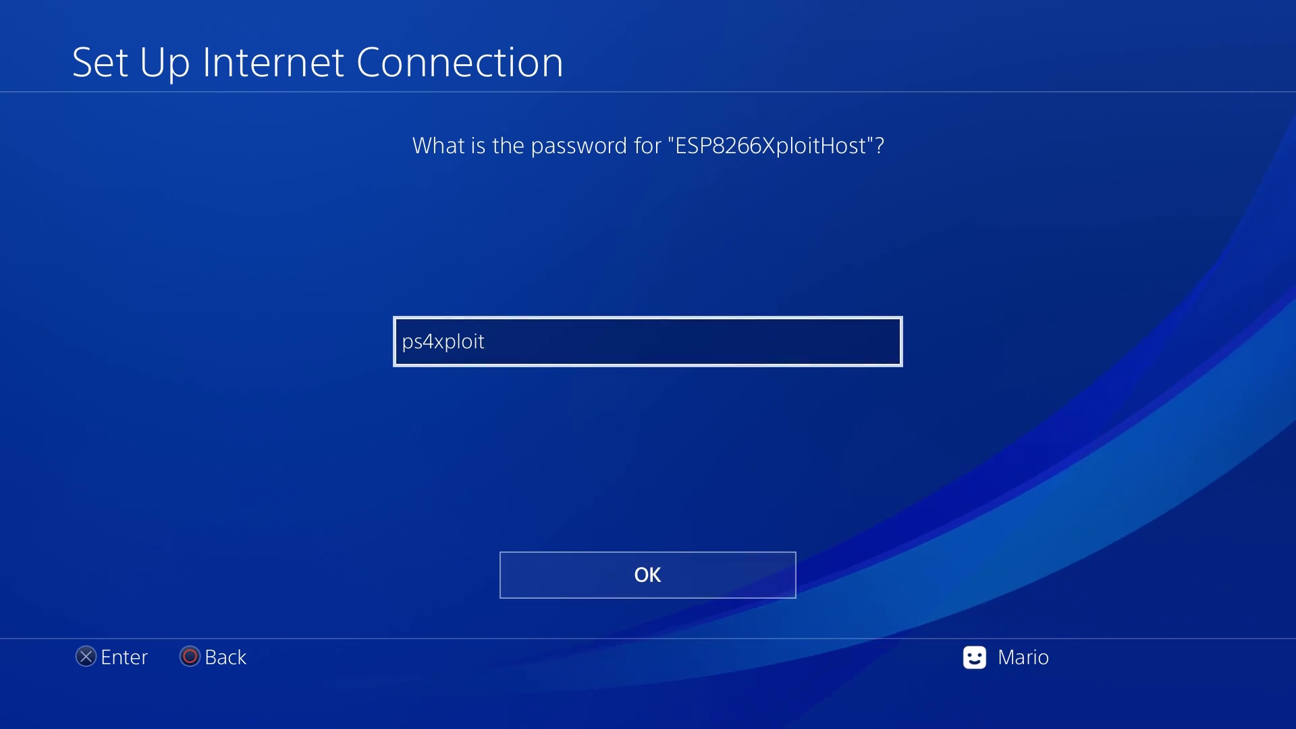
pyautogui.press('Down')
pyautogui.press('Return')
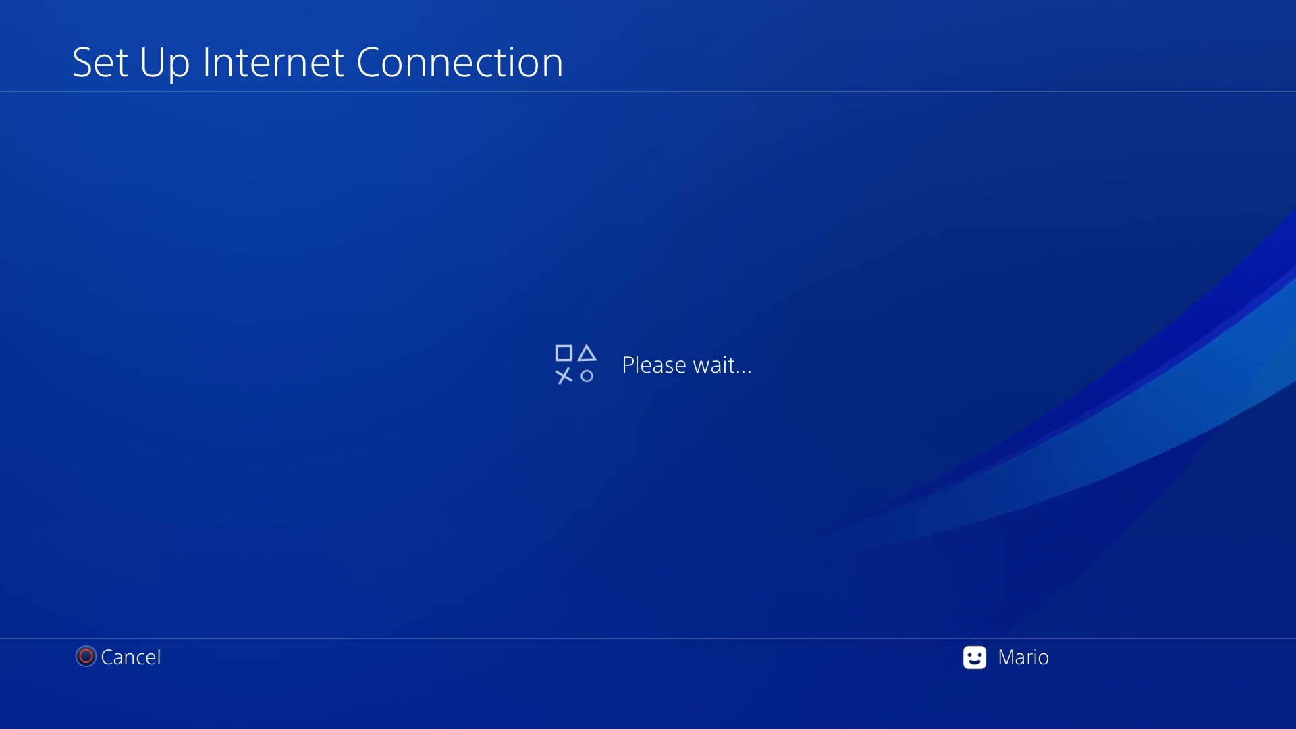
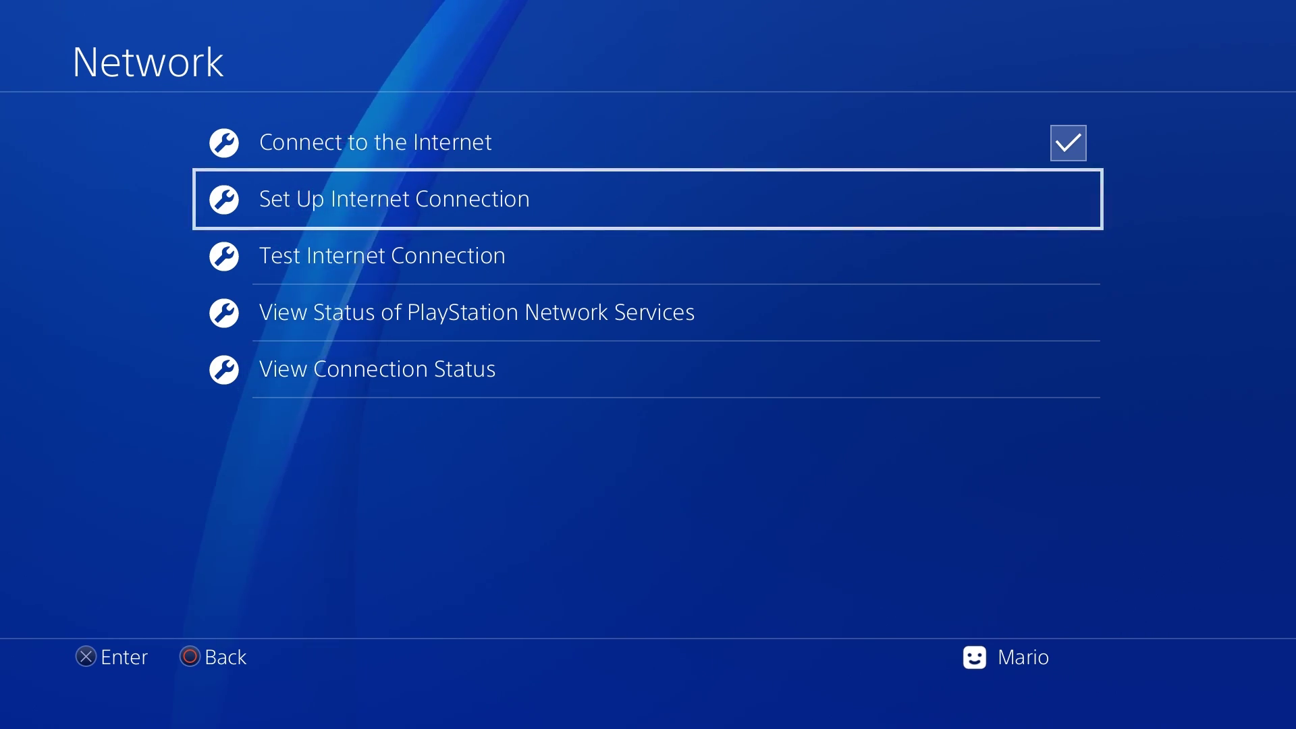
# Step: Exit Network settings to the home screen and reopen Settings from the function bar
pyautogui.press('Home')
pyautogui.press('Up')
pyautogui.press('Right')
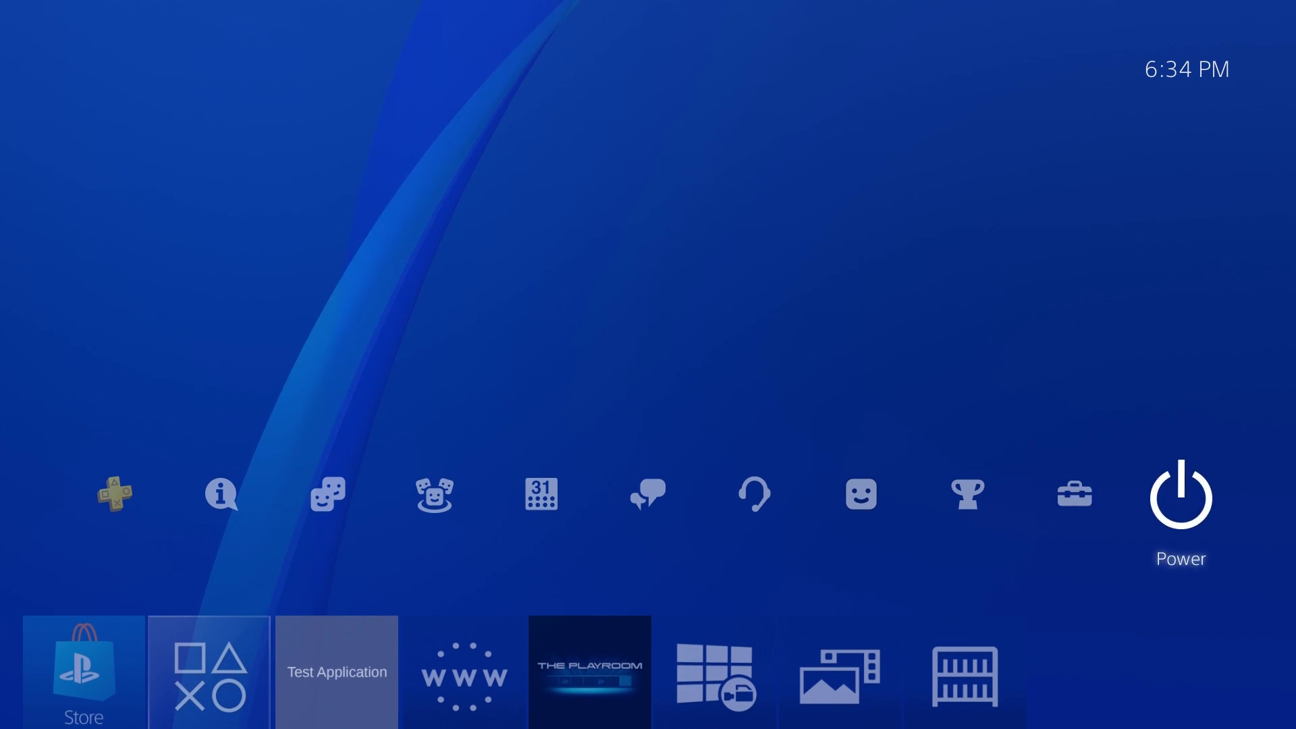
pyautogui.press('Left')
pyautogui.press('Return')
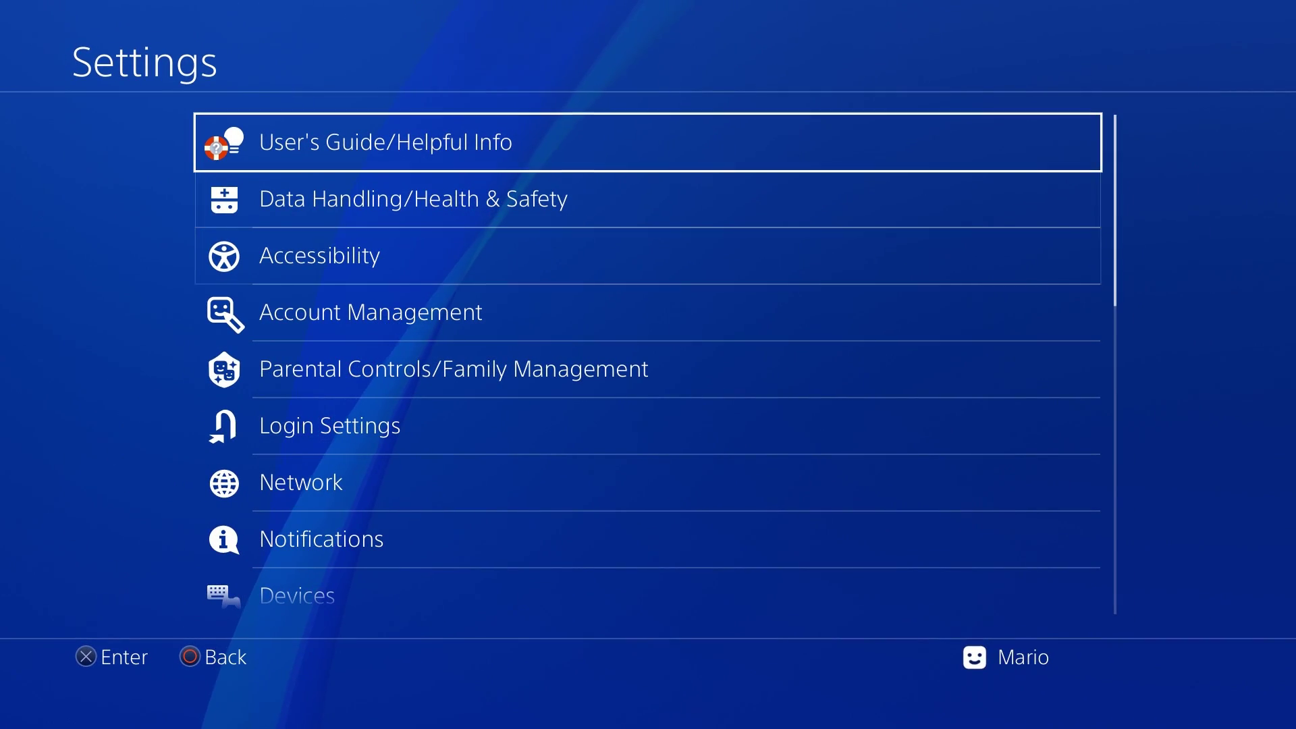
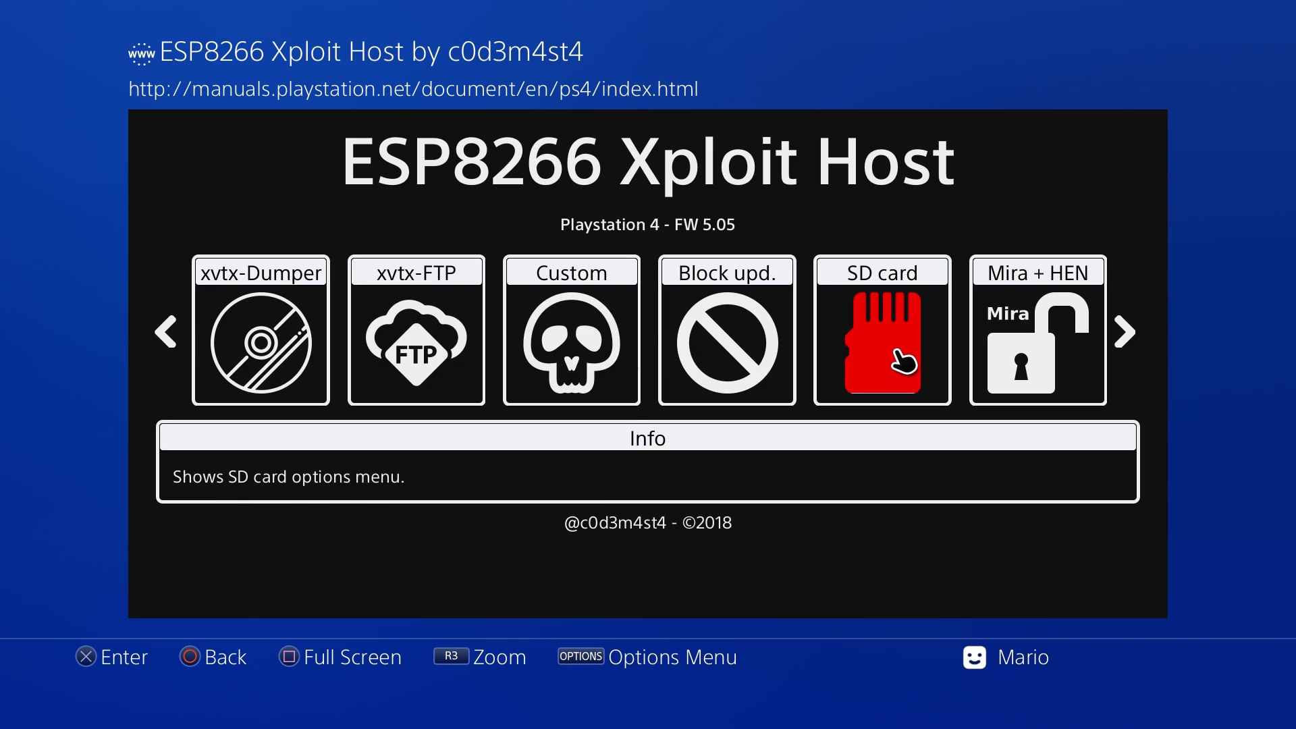
# Step: Select the SD card tile in the Xploit Host menu to load its contents and options
pyautogui.click(899, 354)
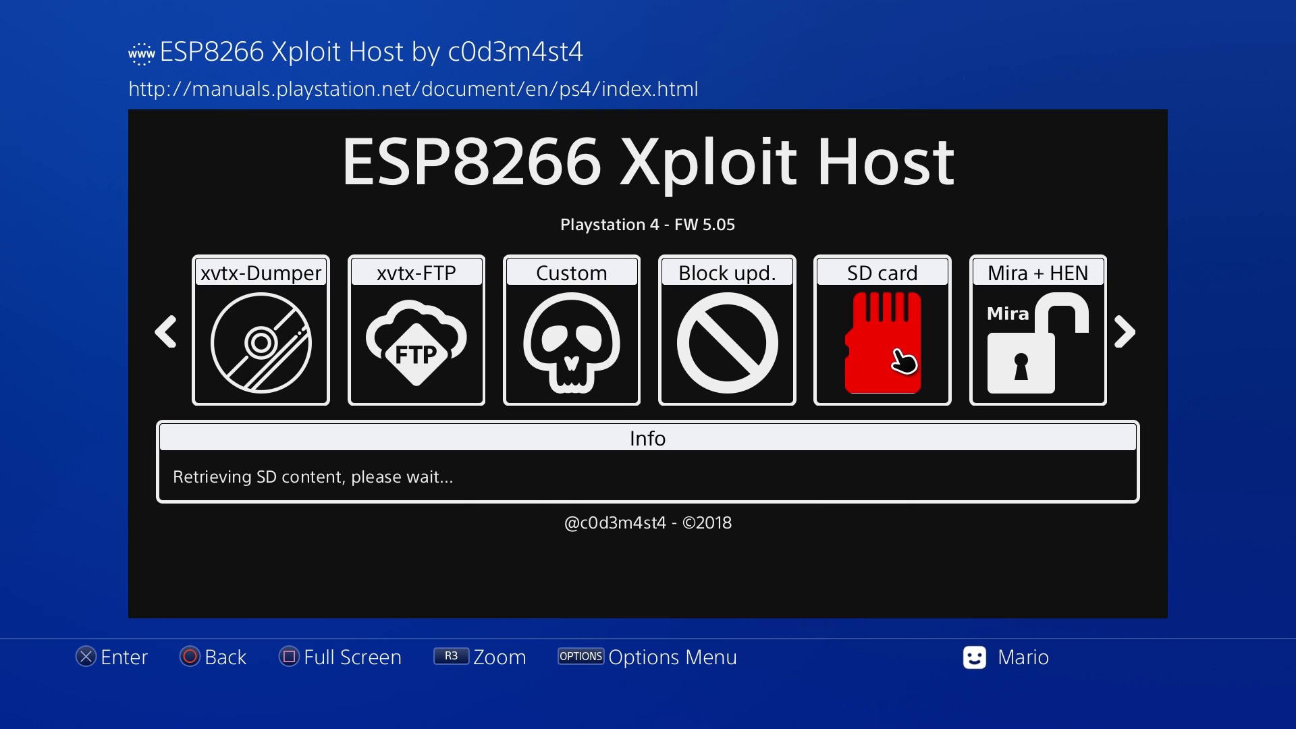
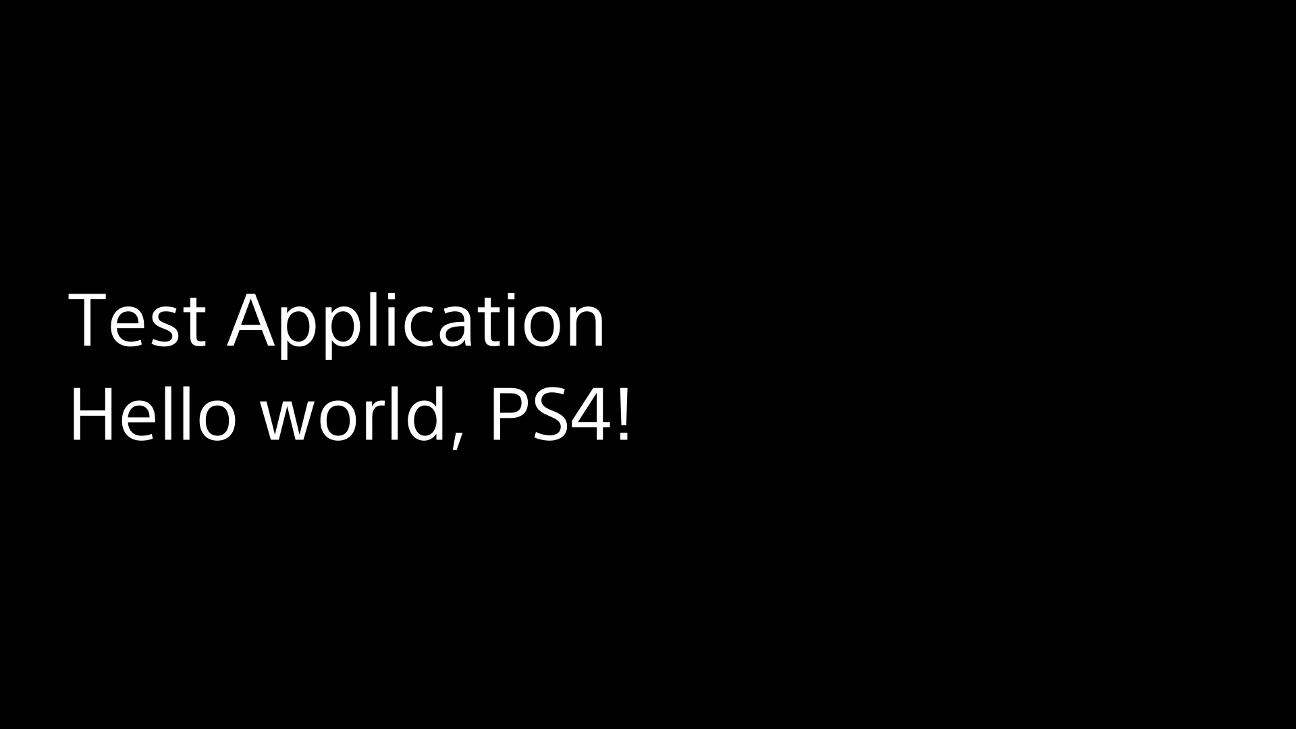
# Step: Return home and close the 'Hello world, PS4!' Test Application from its tile's options menu
pyautogui.press('Home')
pyautogui.press('Menu')
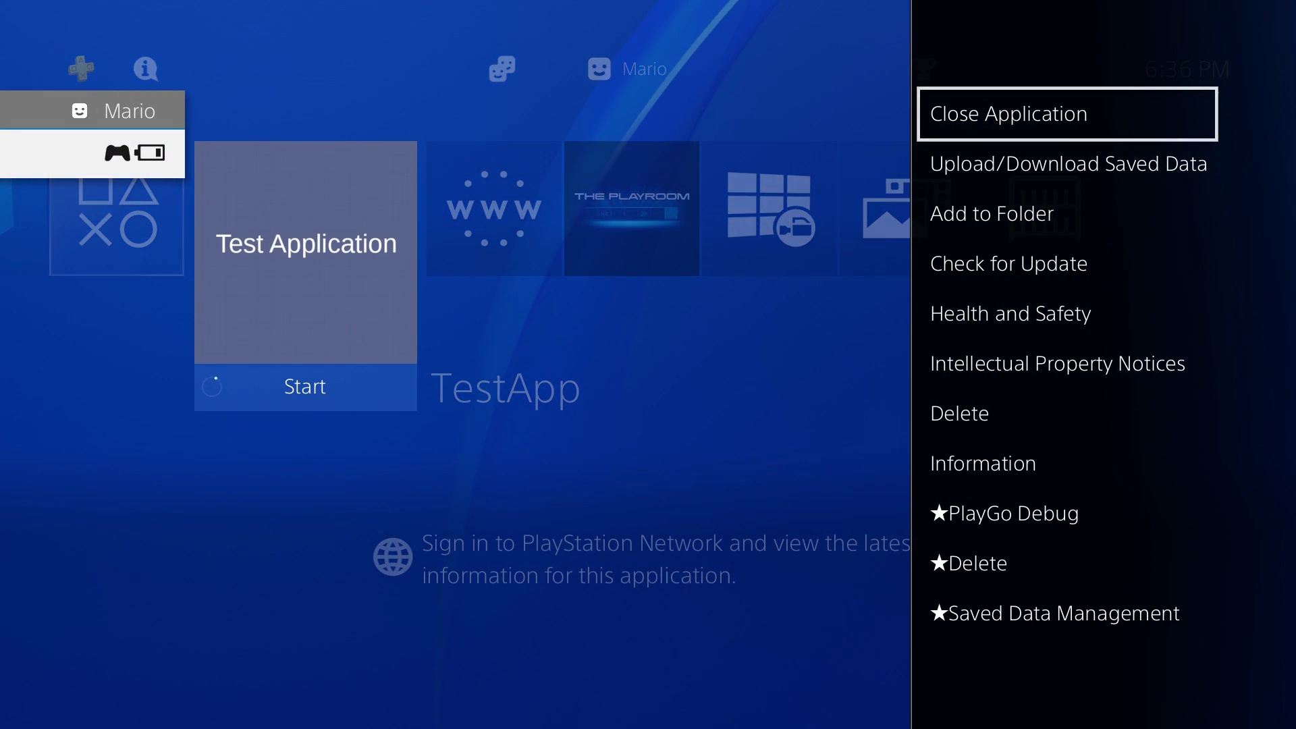
pyautogui.press('Return')
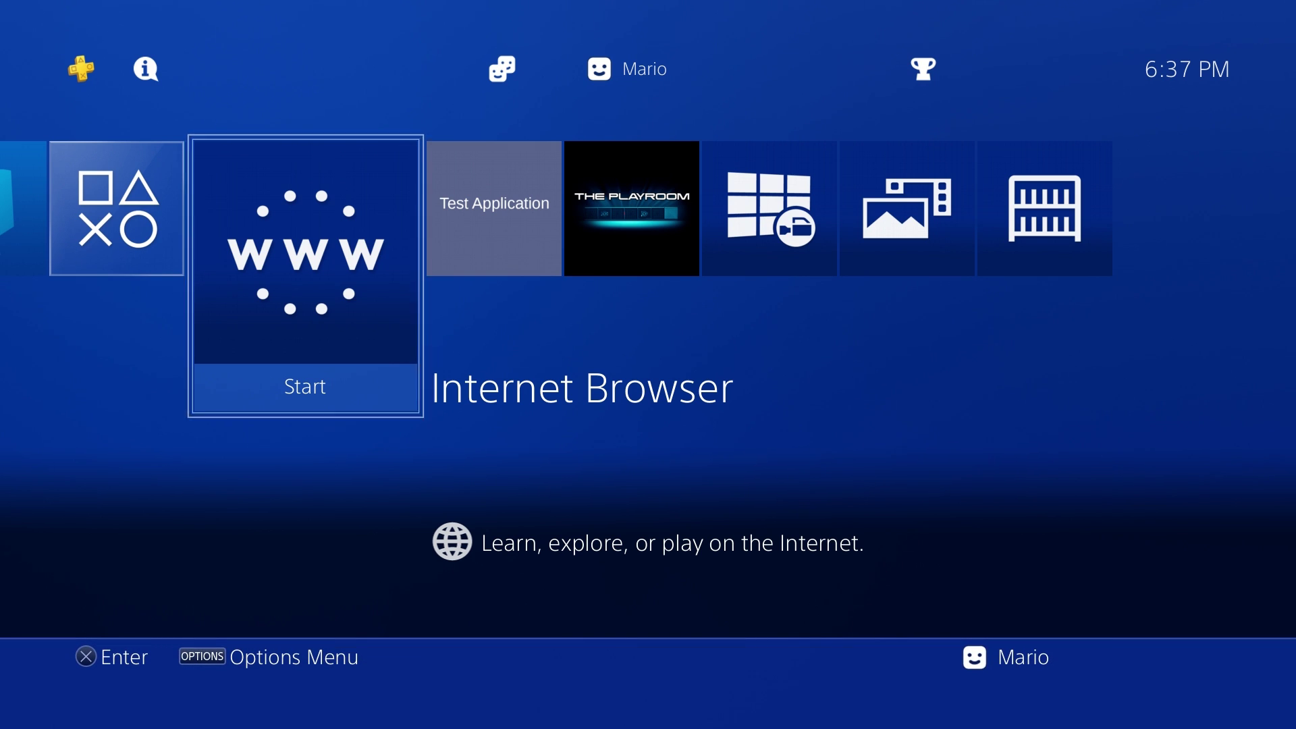
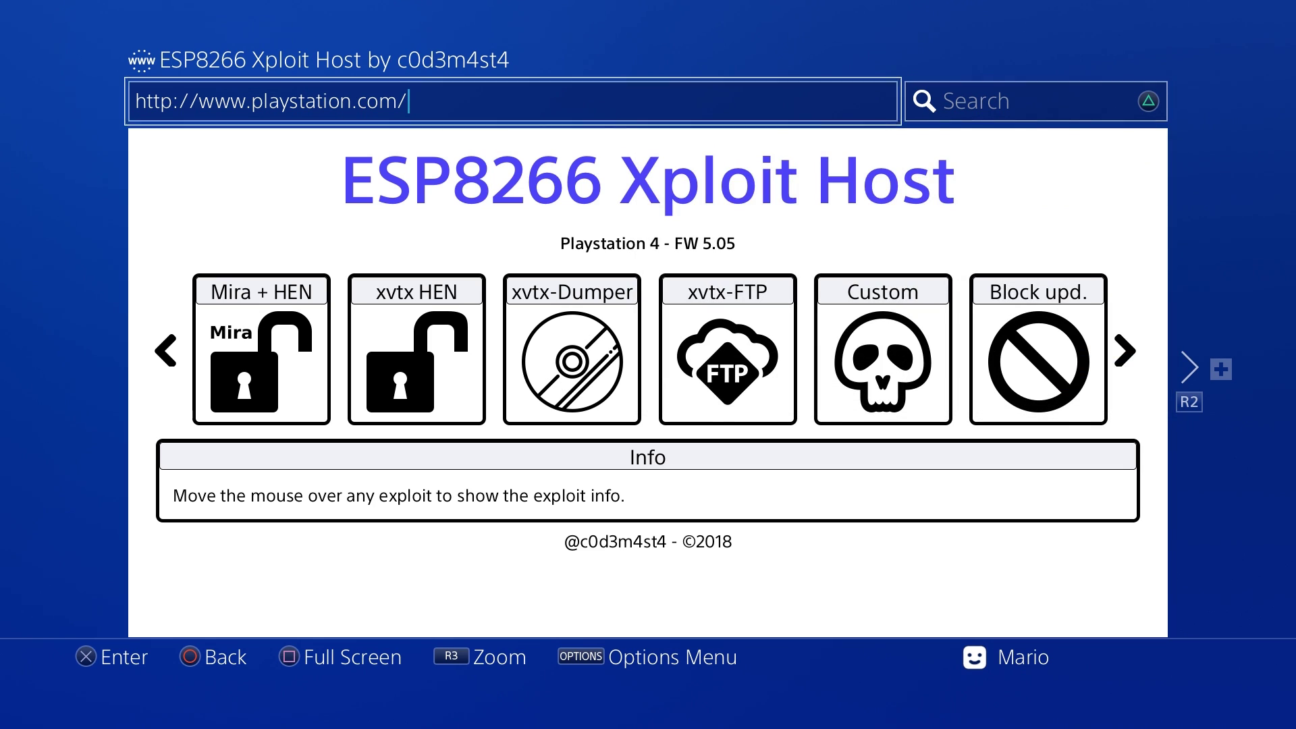
pyautogui.press('Return')
pyautogui.press('BackSpace')
pyautogui.press('BackSpace')
pyautogui.press('BackSpace')
pyautogui.press('BackSpace')
pyautogui.press('BackSpace')
pyautogui.press('BackSpace')
pyautogui.press('BackSpace')
pyautogui.press('BackSpace')
pyautogui.press('BackSpace')
pyautogui.press('BackSpace')
pyautogui.press('BackSpace')
pyautogui.press('BackSpace')
pyautogui.press('BackSpace')
pyautogui.press('BackSpace')
pyautogui.press('BackSpace')
pyautogui.press('BackSpace')
pyautogui.press('BackSpace')
pyautogui.press('BackSpace')
pyautogui.press('BackSpace')
pyautogui.press('BackSpace')
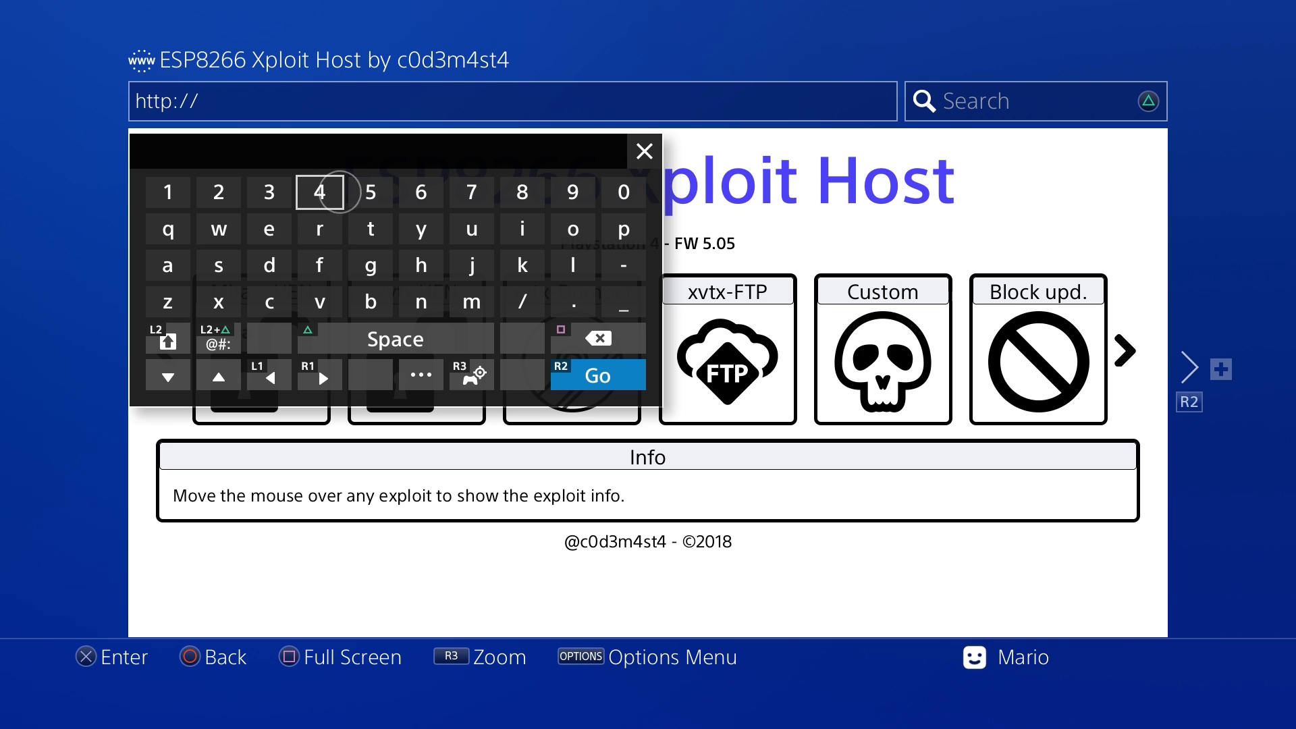
pyautogui.click(169, 177)
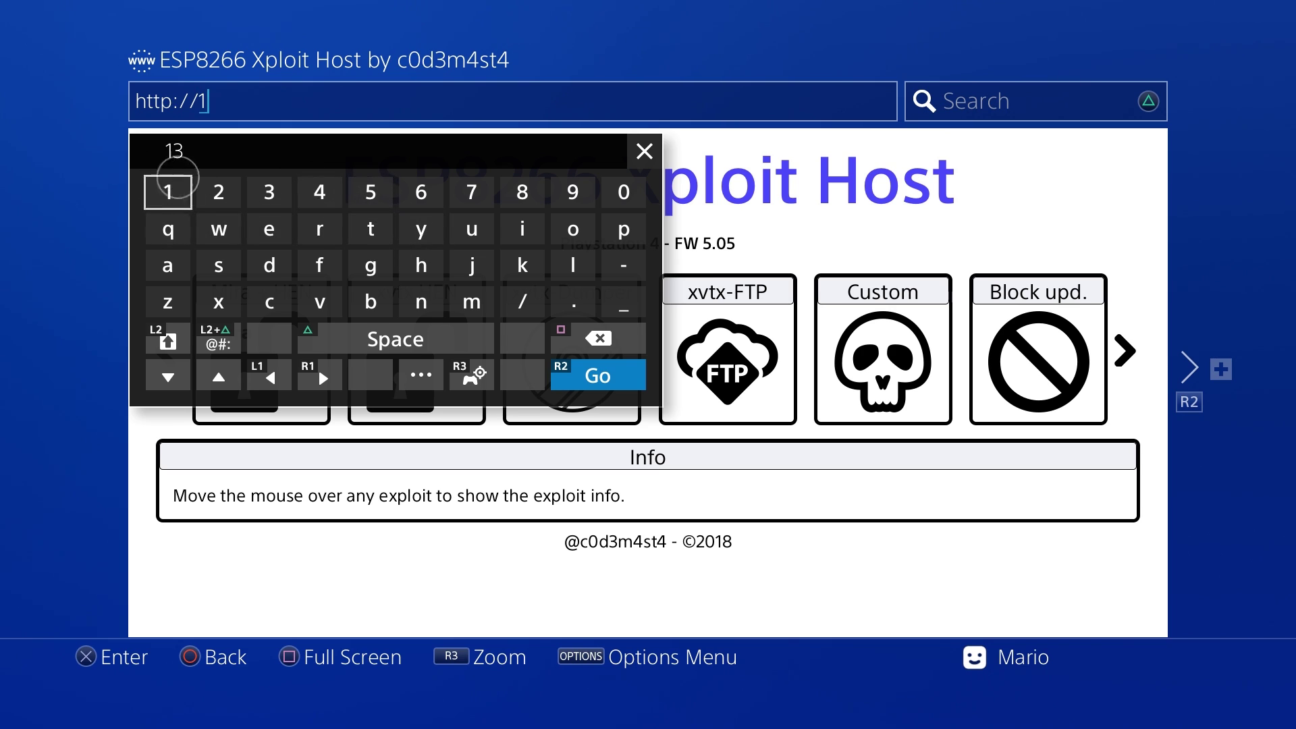
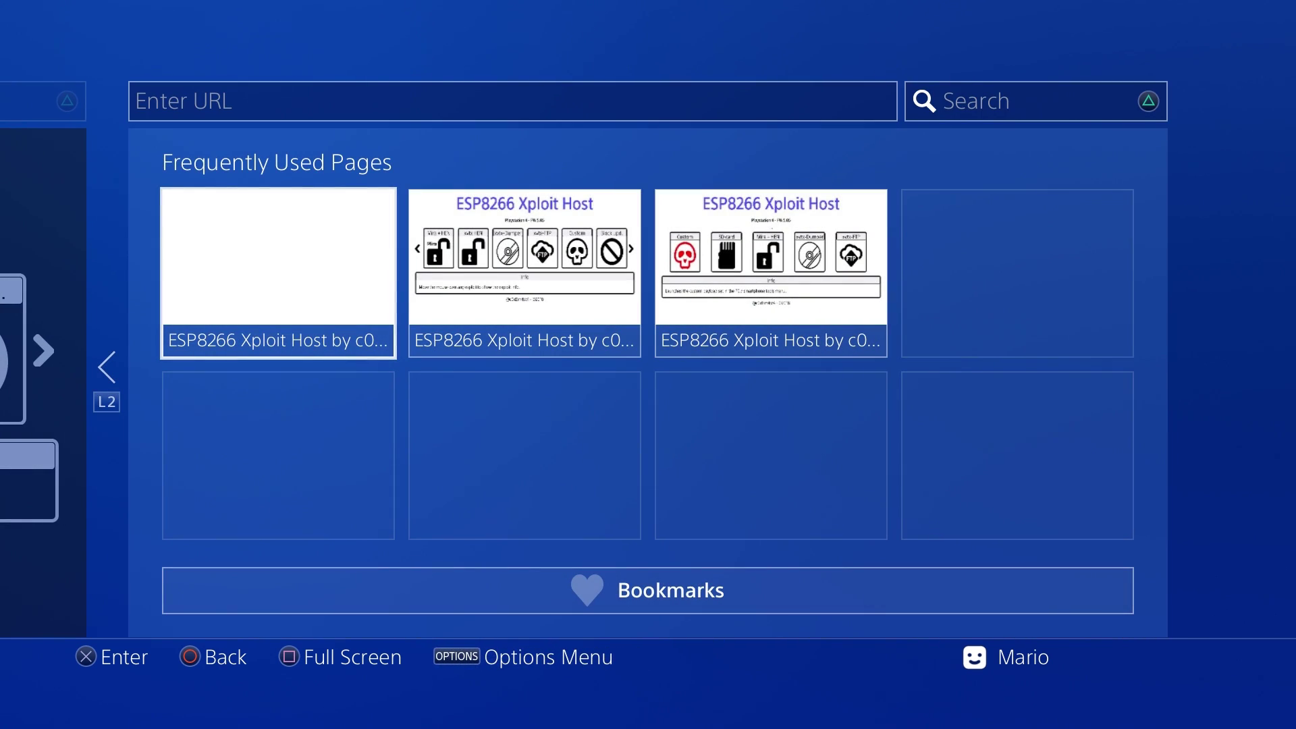
# Step: Close the Internet Browser from the Frequently Used Pages screen, returning to the PS4 home screen
pyautogui.press('Escape')
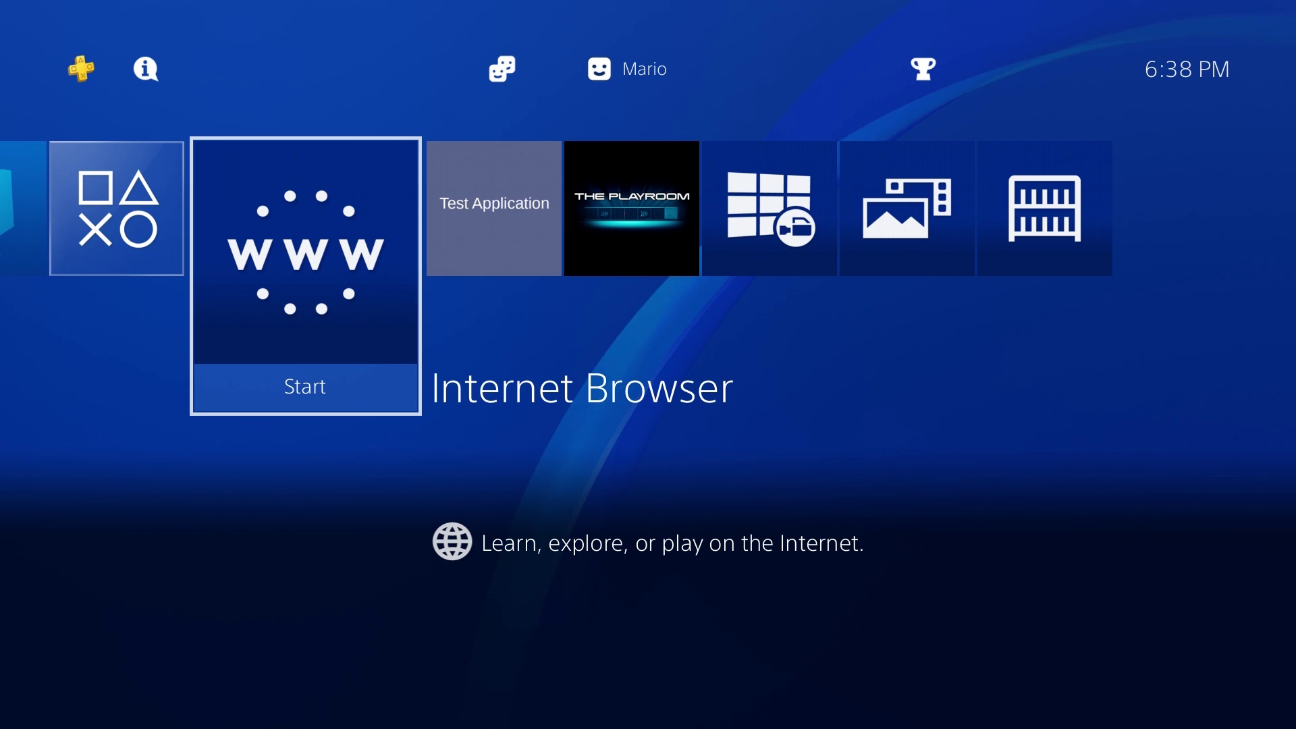
pyautogui.press('Right')
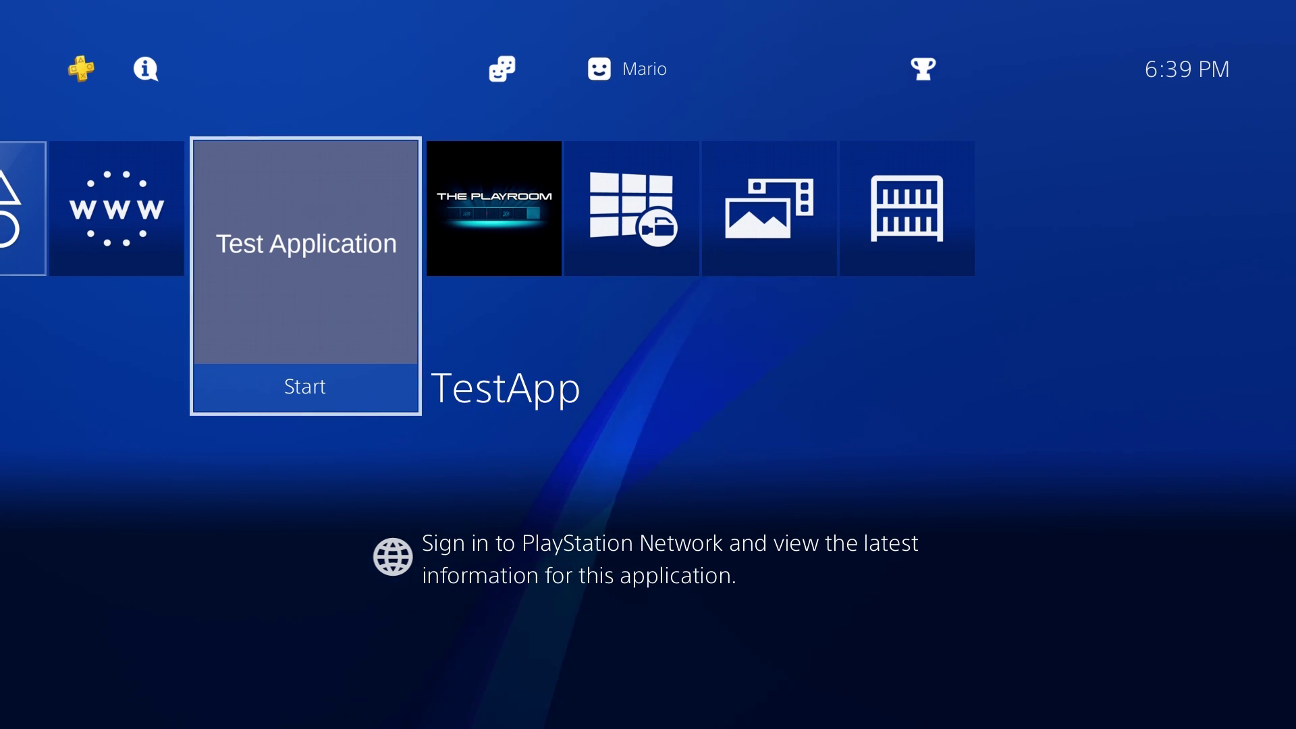
pyautogui.press('Left')
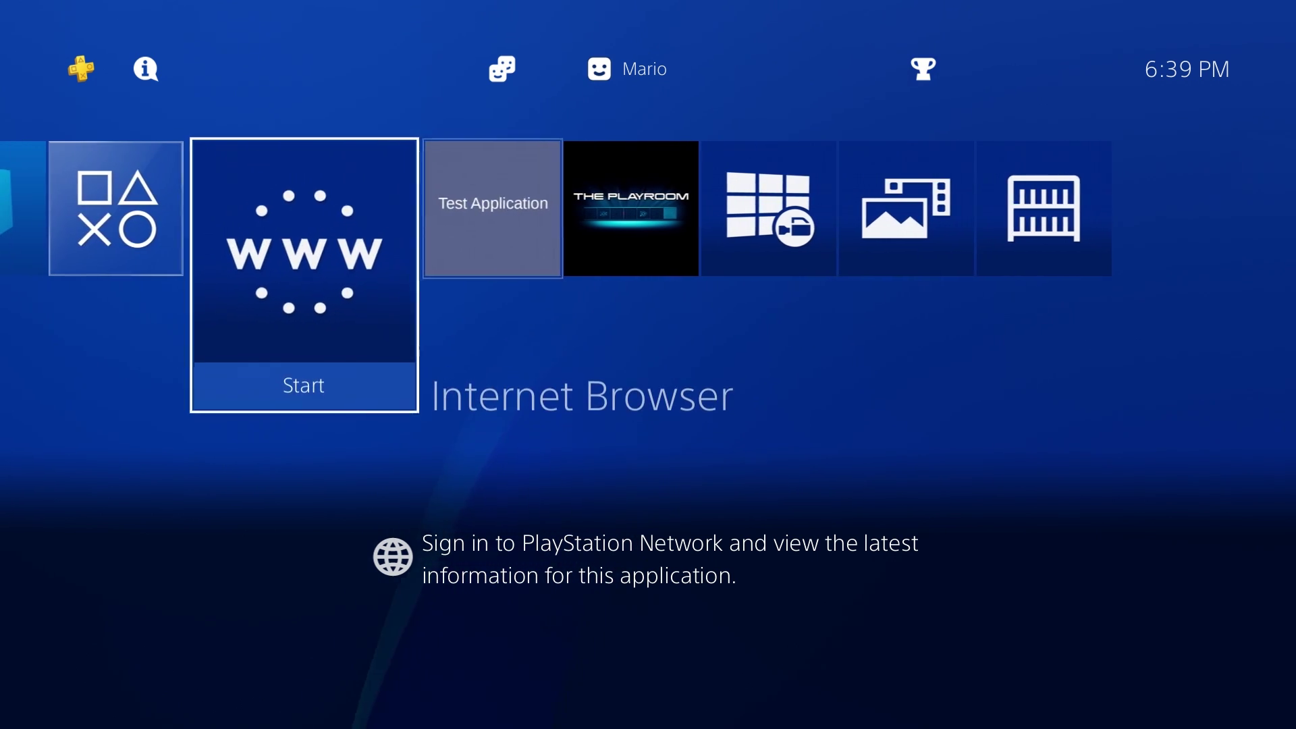